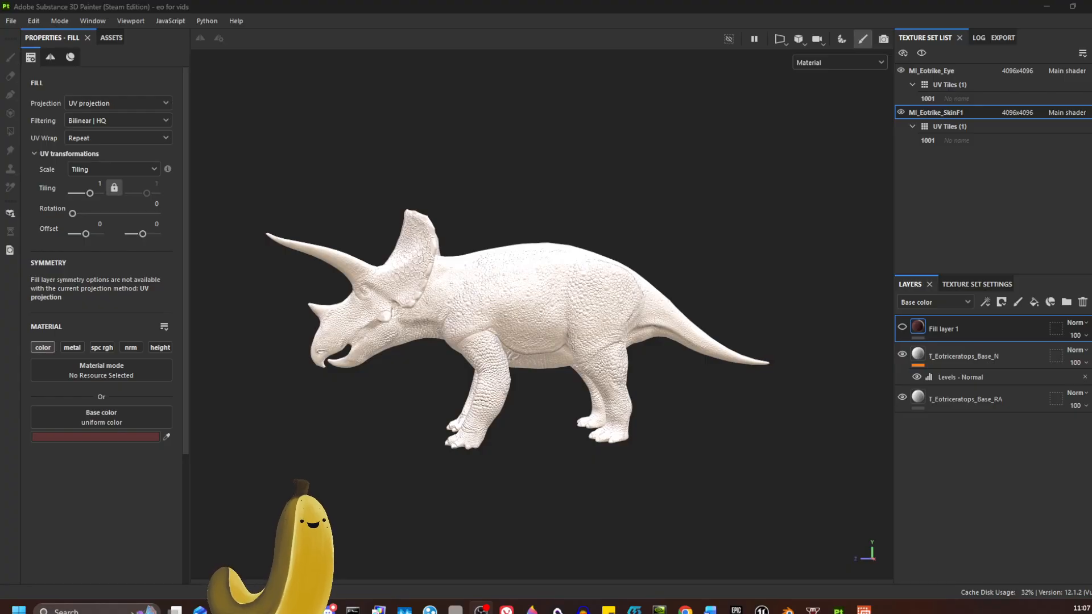
Switch to Krita and turn on the hidden color, pattern and eye layers inside the COMPLEX SKIN group.
key("alt+Tab")
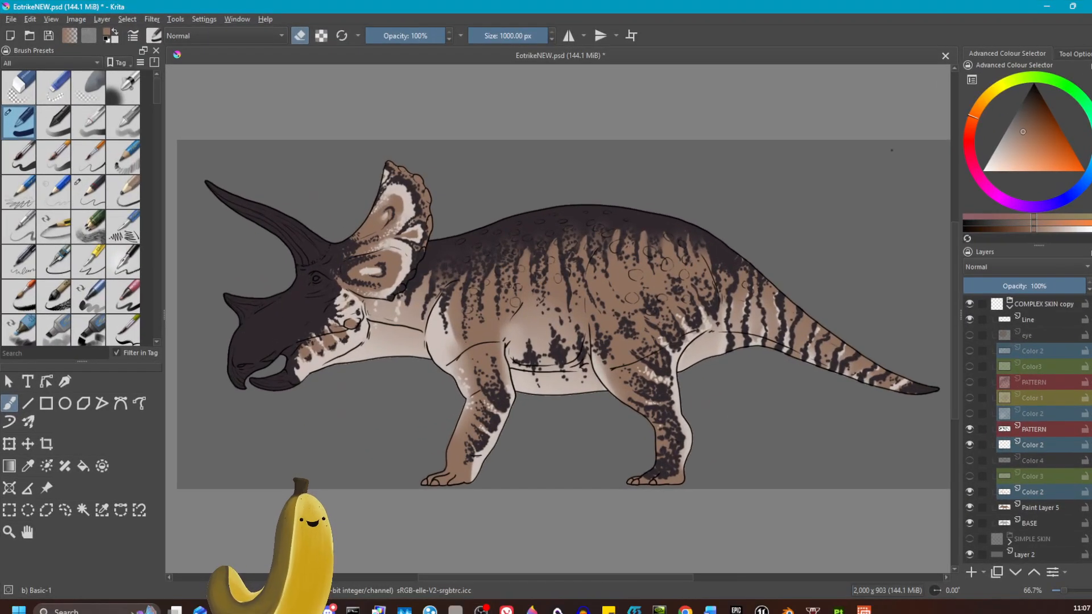
left_click(969, 350)
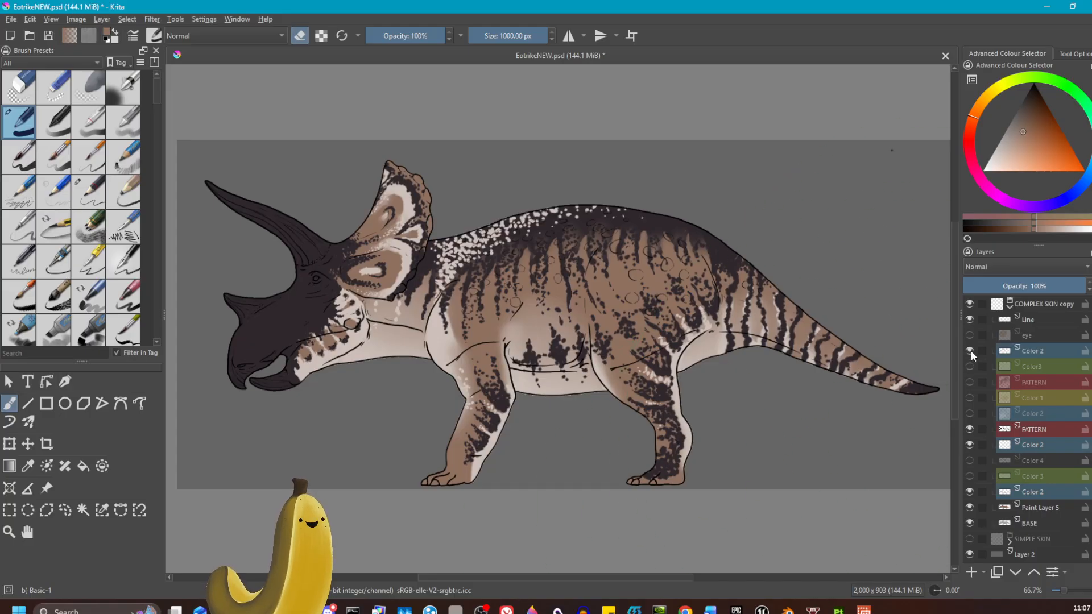
left_click(970, 366)
left_click(969, 382)
left_click(970, 397)
left_click(969, 413)
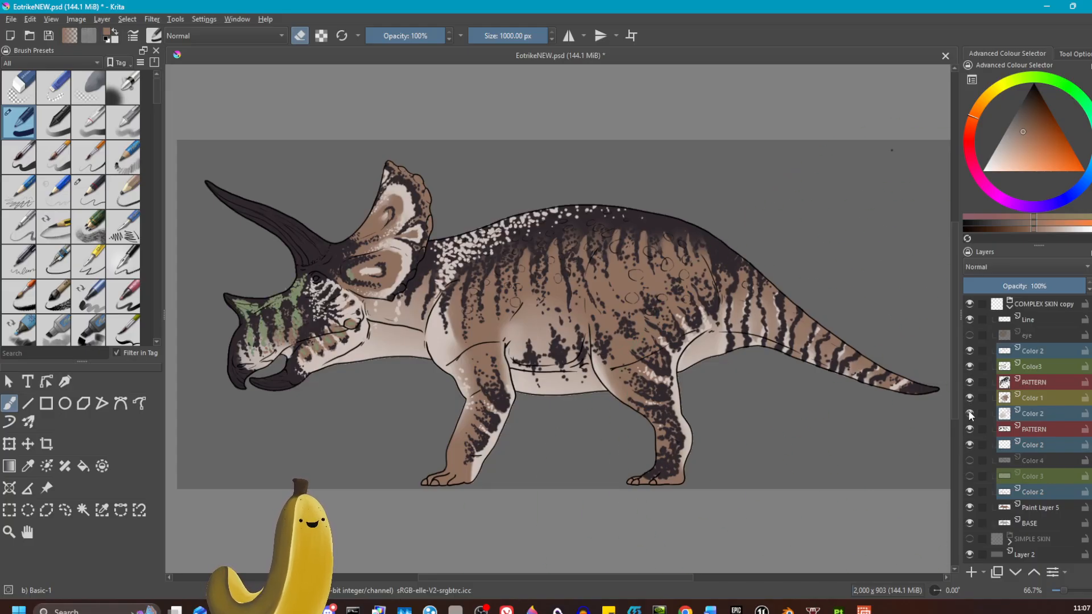
left_click(970, 335)
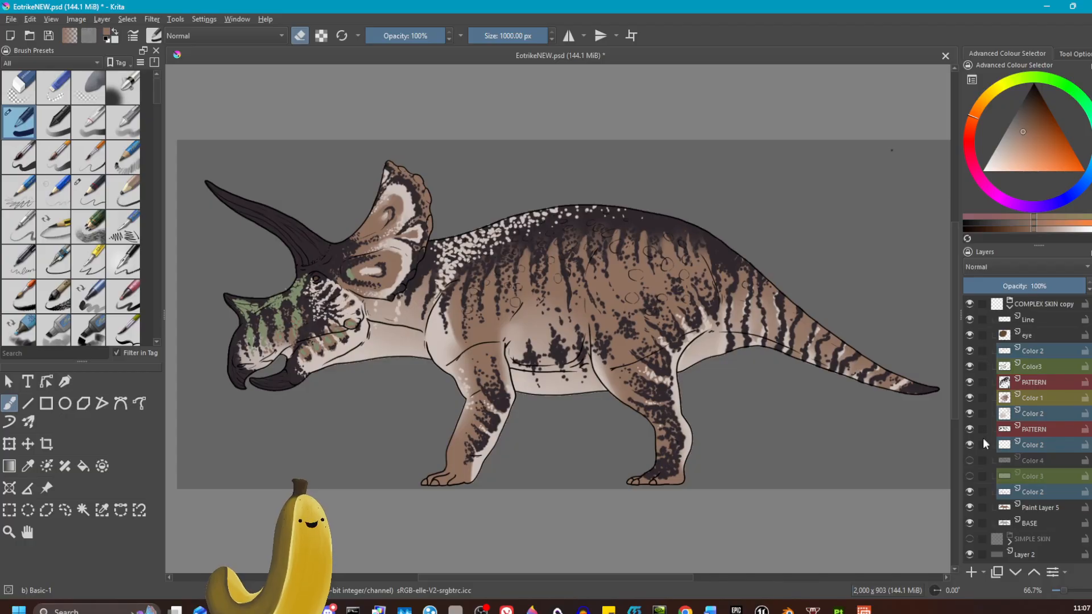
left_click(969, 538)
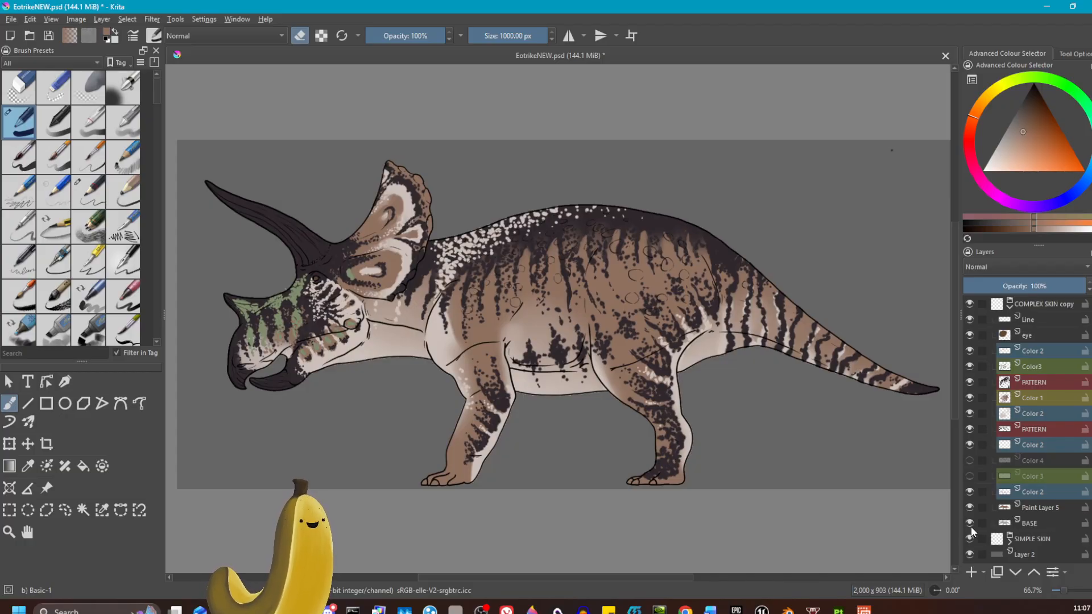
left_click(970, 539)
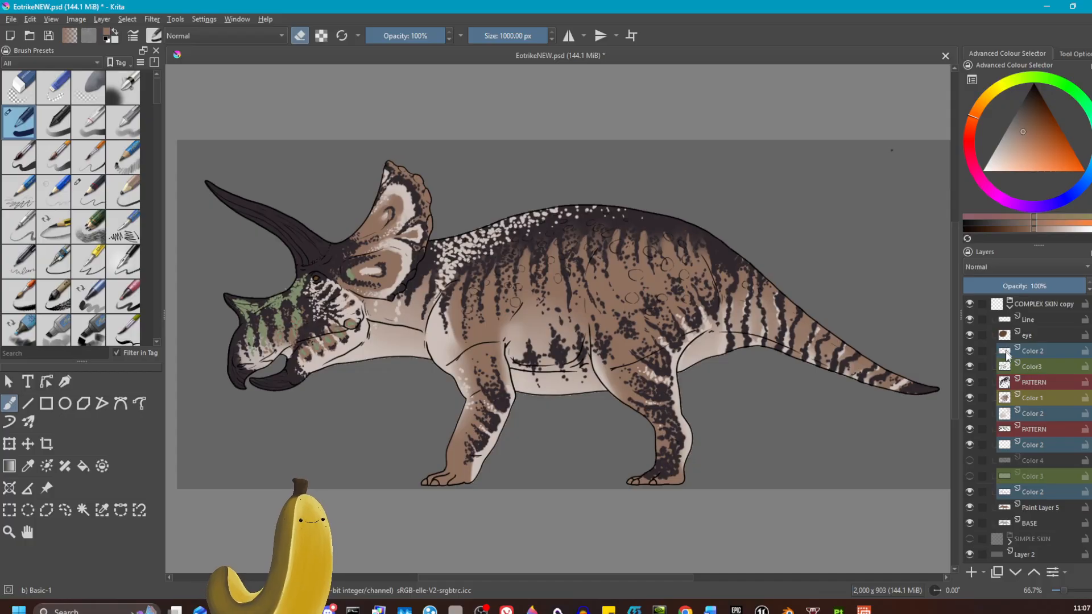
left_click(969, 460)
left_click(969, 476)
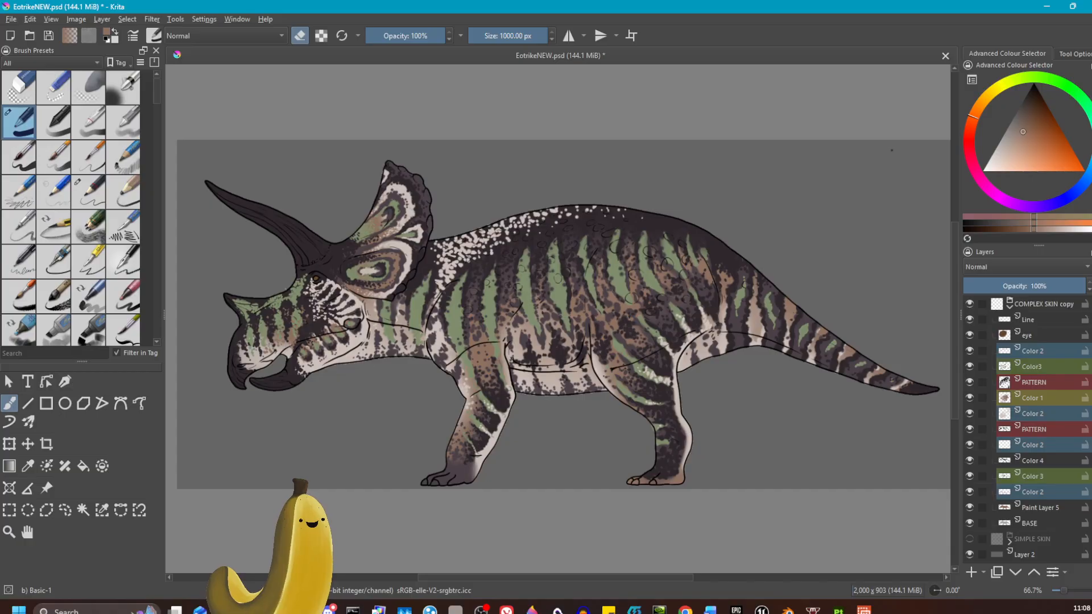
Compare the SIMPLE SKIN and COMPLEX SKIN groups by toggling each group's visibility.
left_click(969, 303)
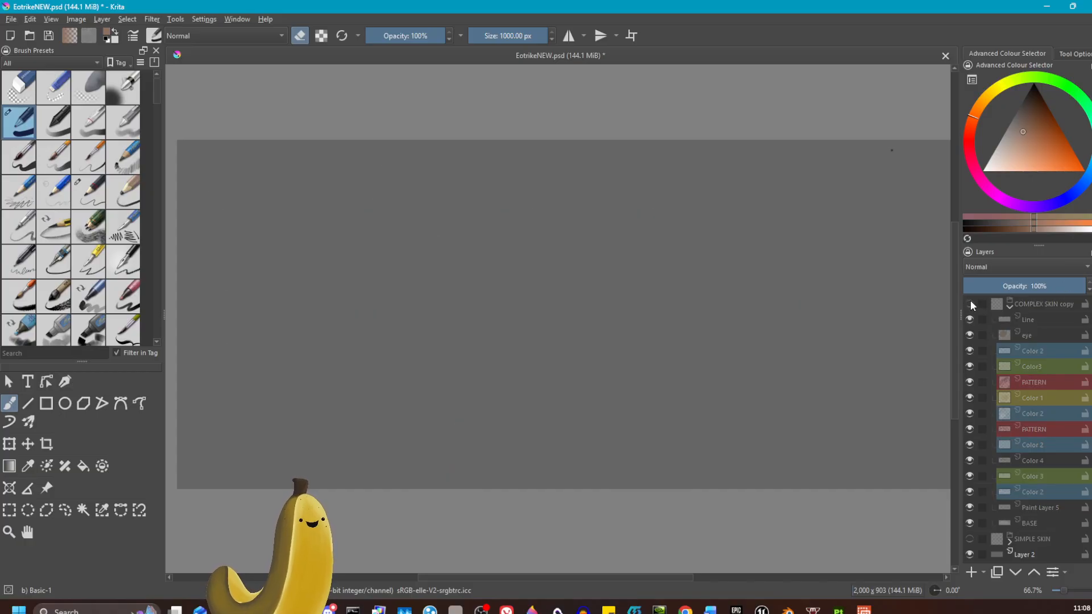
left_click(969, 538)
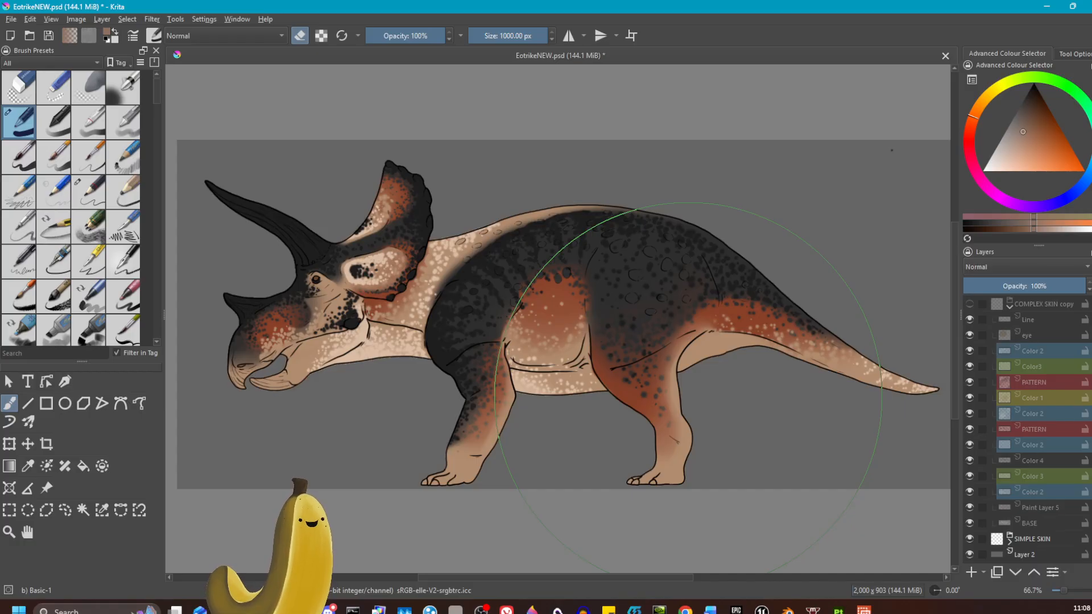
left_click(970, 539)
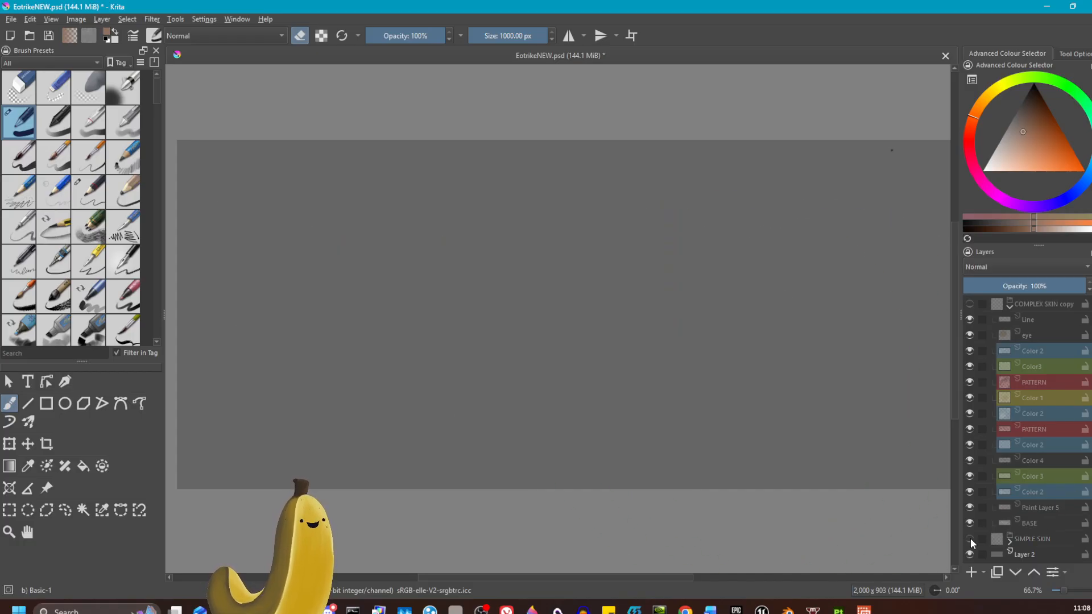
left_click(969, 304)
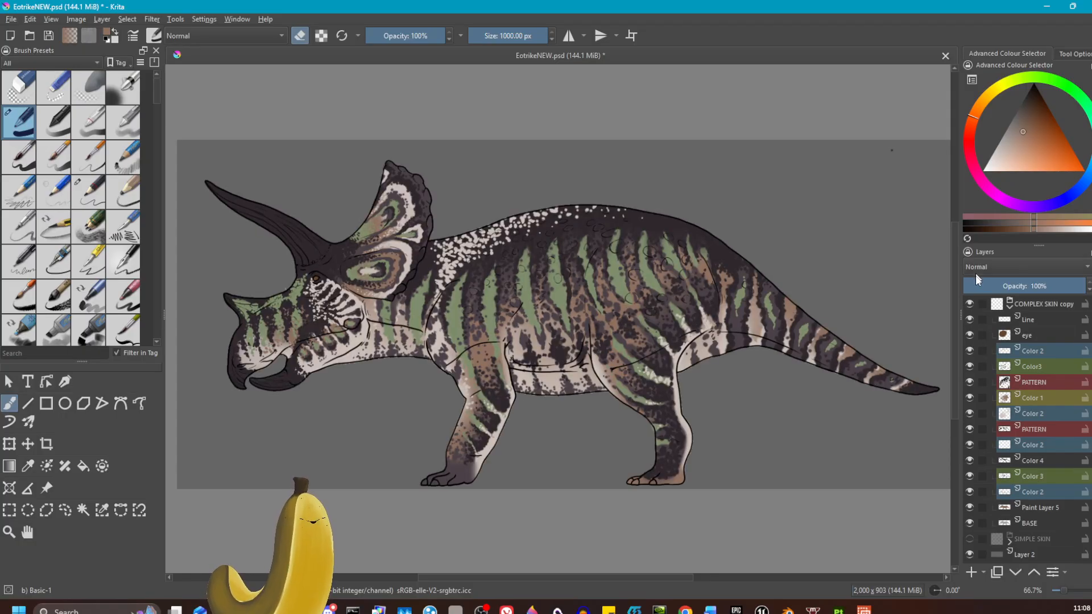
Hide the Color 4 layer in the COMPLEX SKIN group.
left_click(969, 492)
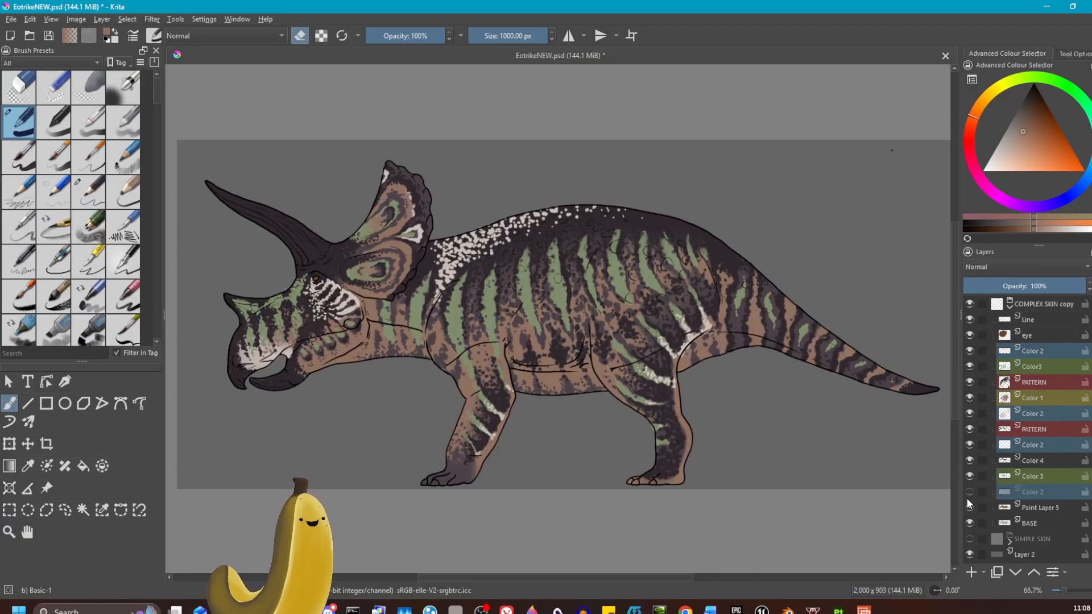
left_click(969, 491)
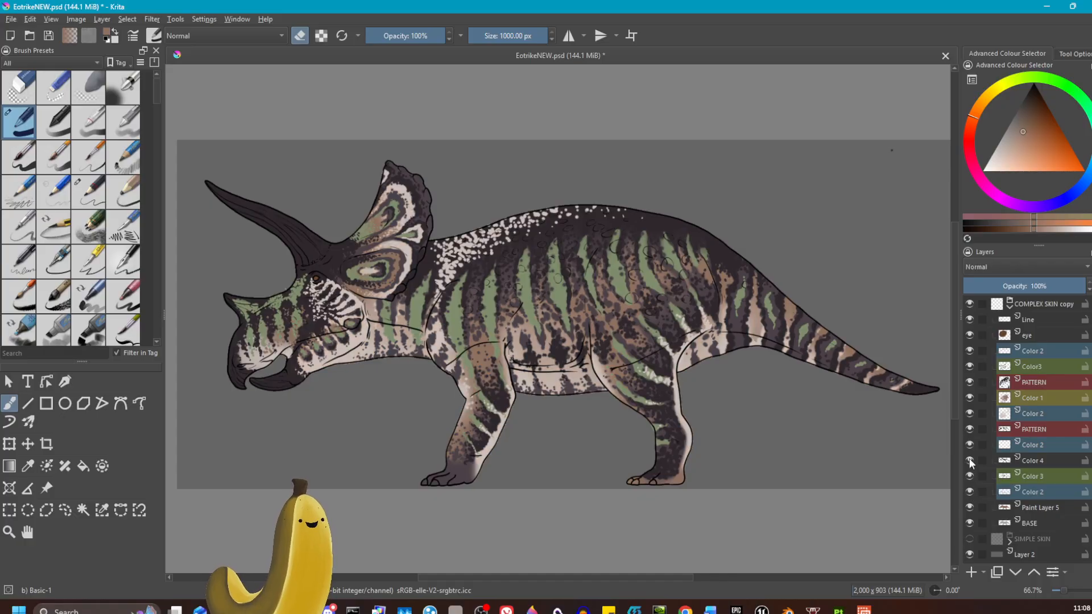
left_click(969, 460)
left_click(969, 445)
left_click(969, 444)
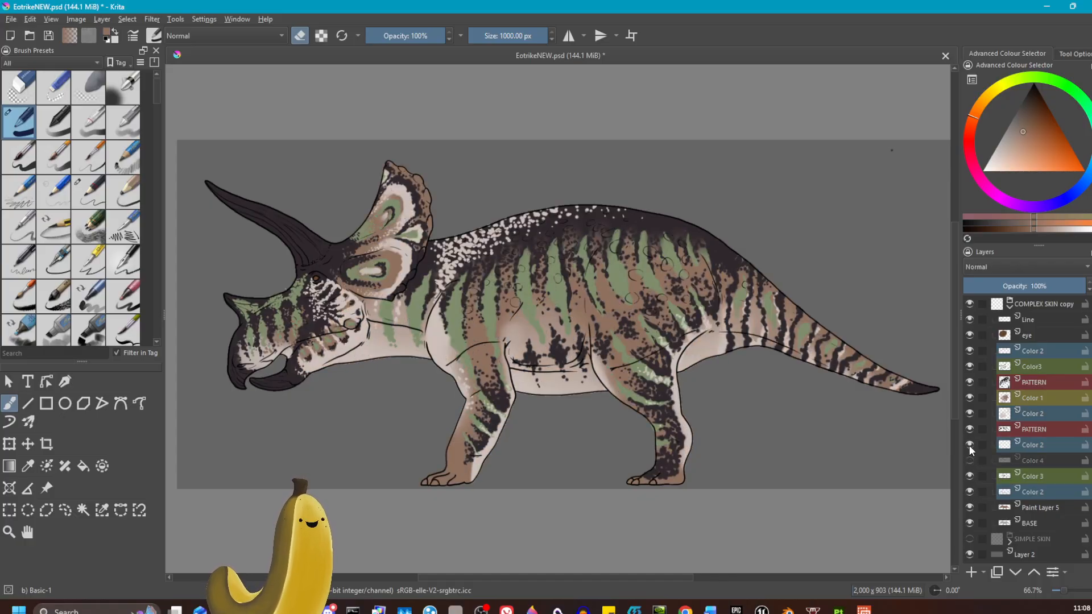
Hide both PATTERN layers plus the Color 1 and Color3 layers to isolate the underlying colour stripes.
left_click(969, 429)
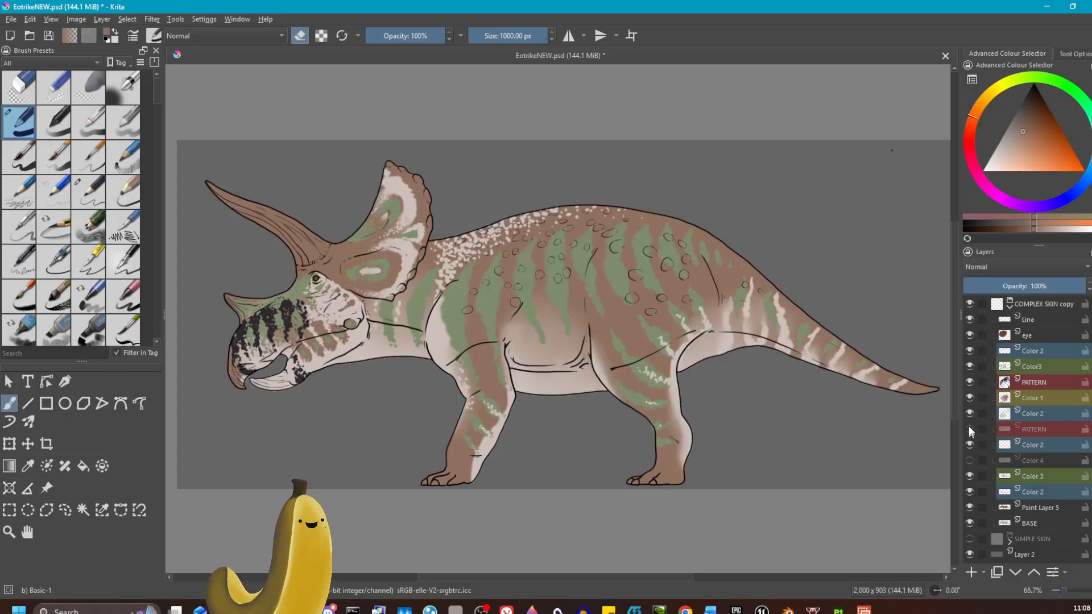
left_click(968, 398)
left_click(968, 383)
left_click(969, 367)
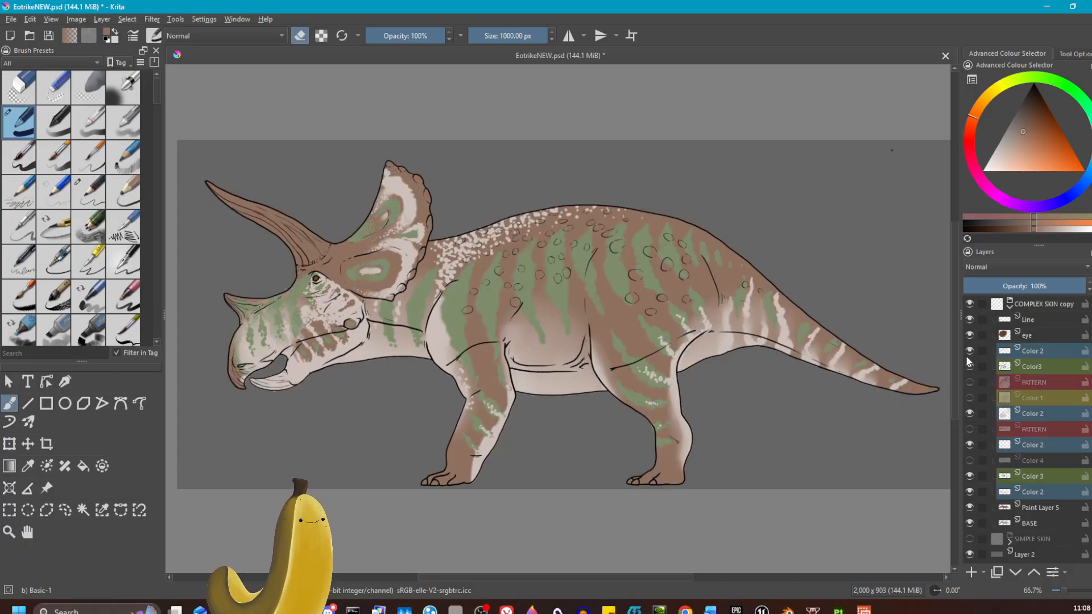
left_click(968, 350)
left_click(969, 351)
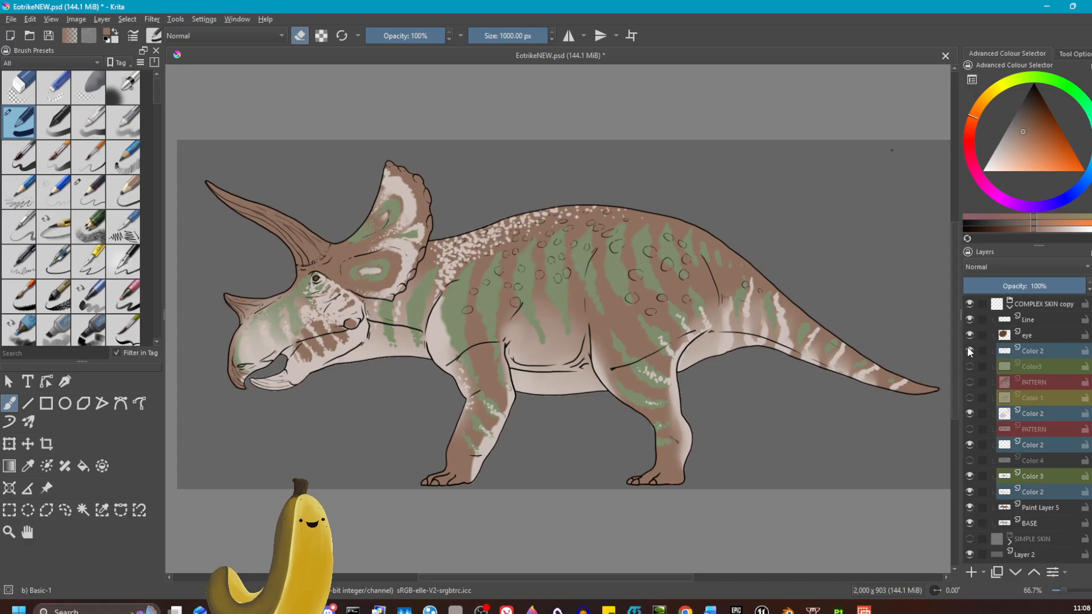
left_click(969, 367)
left_click(969, 366)
left_click(968, 477)
left_click(968, 477)
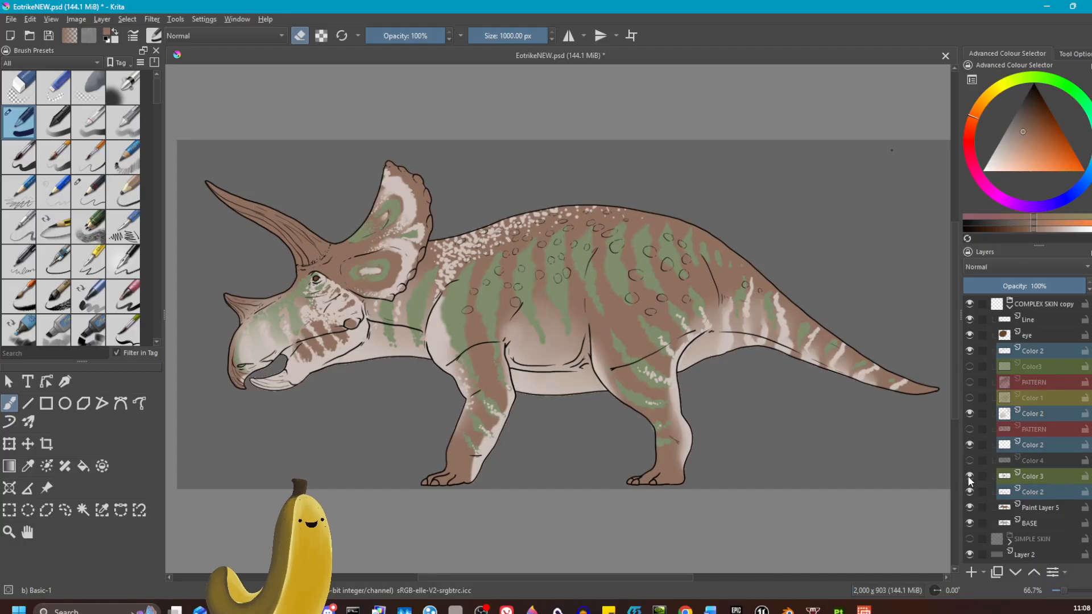
left_click(969, 477)
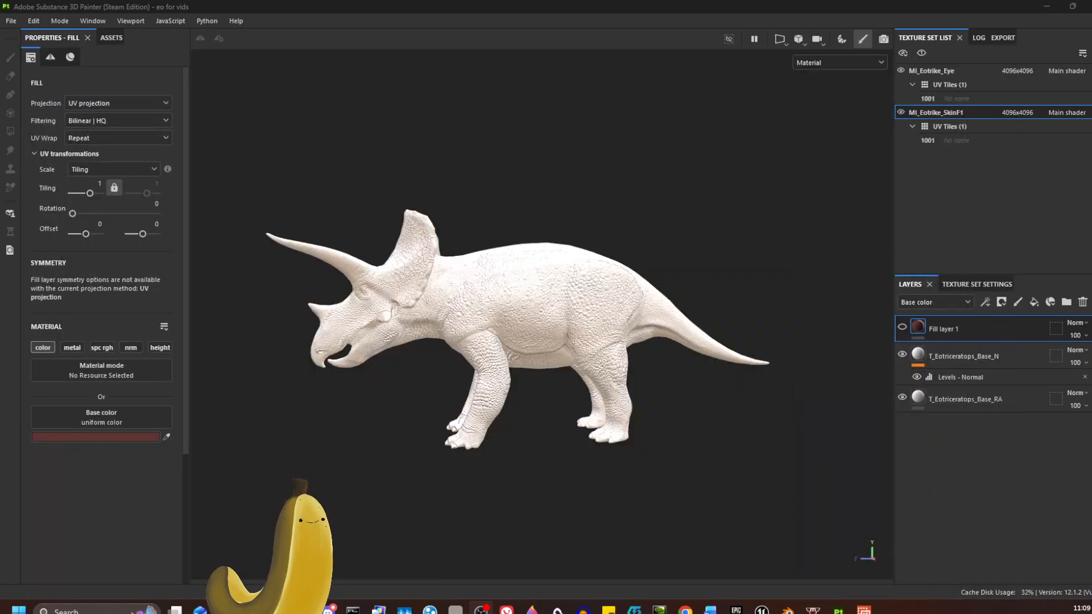
Open File Explorer and go to the video folder containing the EotrikeNEW_copy image.
left_click(226, 610)
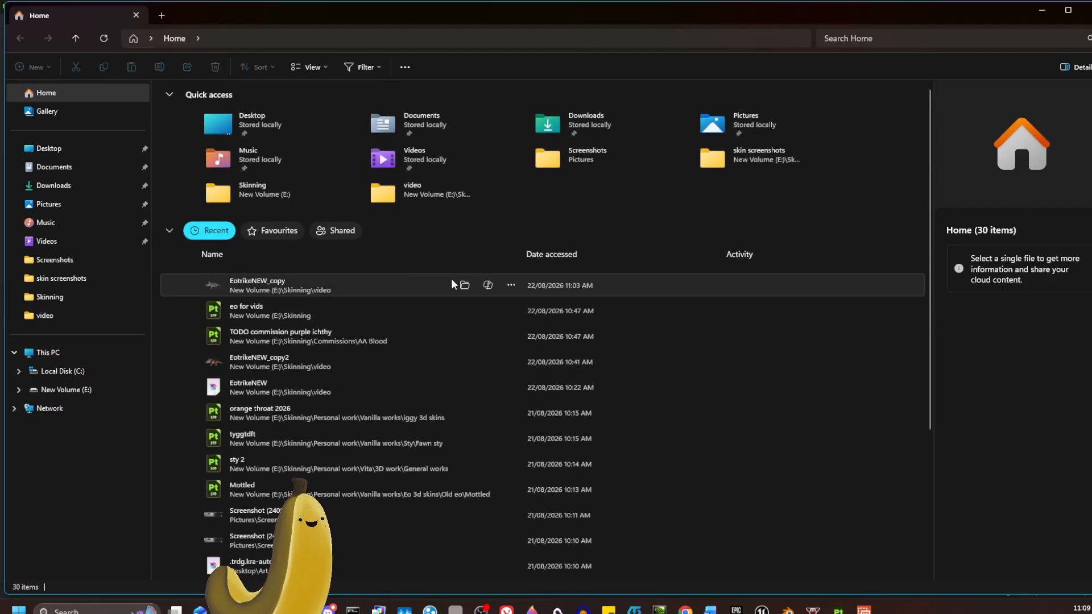
left_click(464, 284)
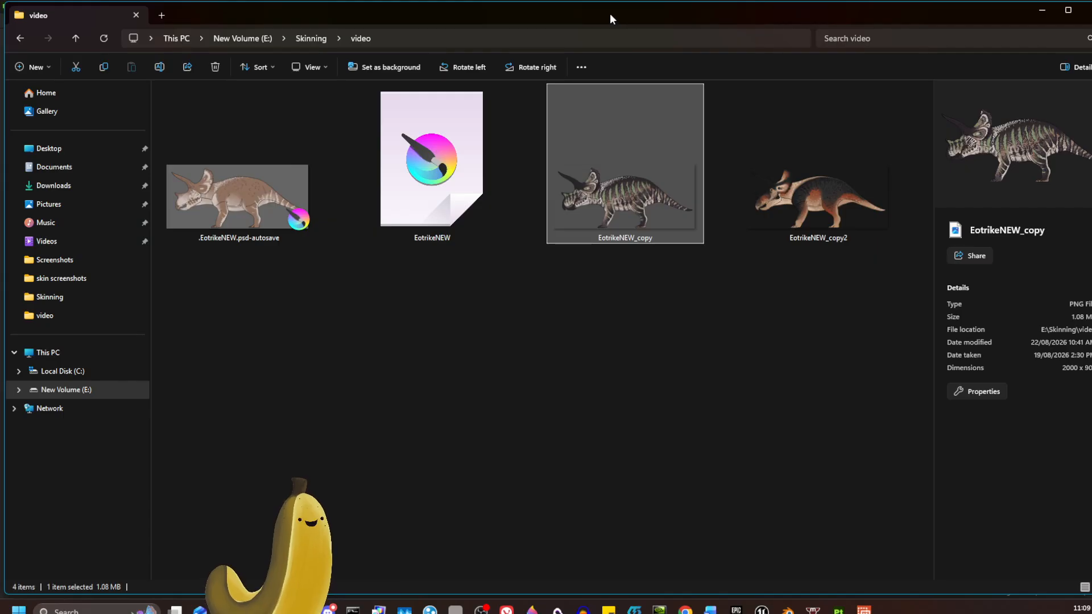
mouse_move(610, 15)
left_mouse_down()
mouse_move(0, 475)
mouse_move(0, 51)
left_mouse_up()
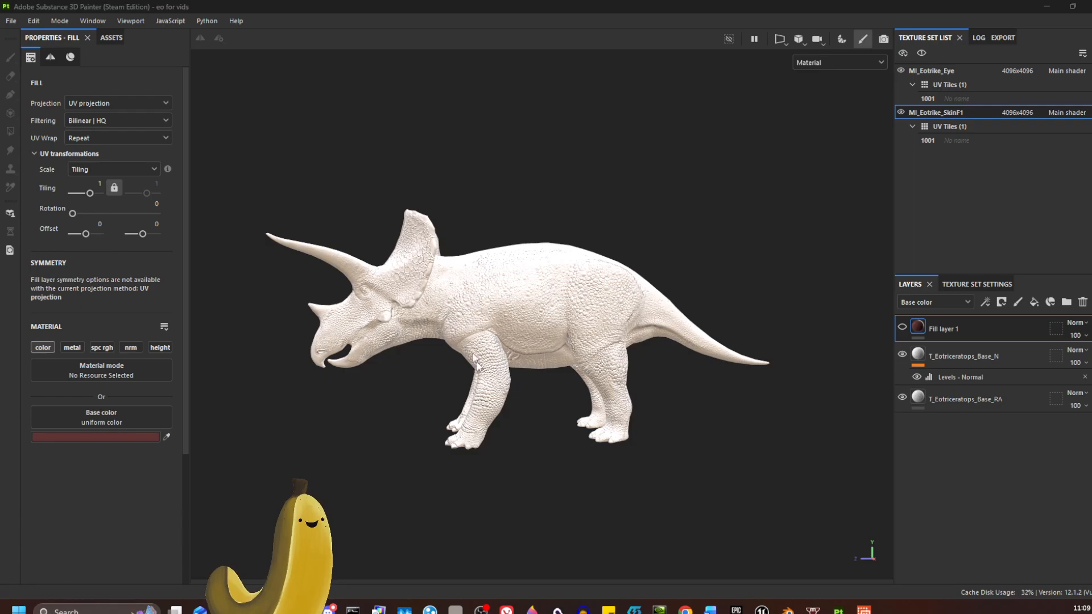
Launch OnTopReplica as an always-on-top reference overlay.
left_click(864, 609)
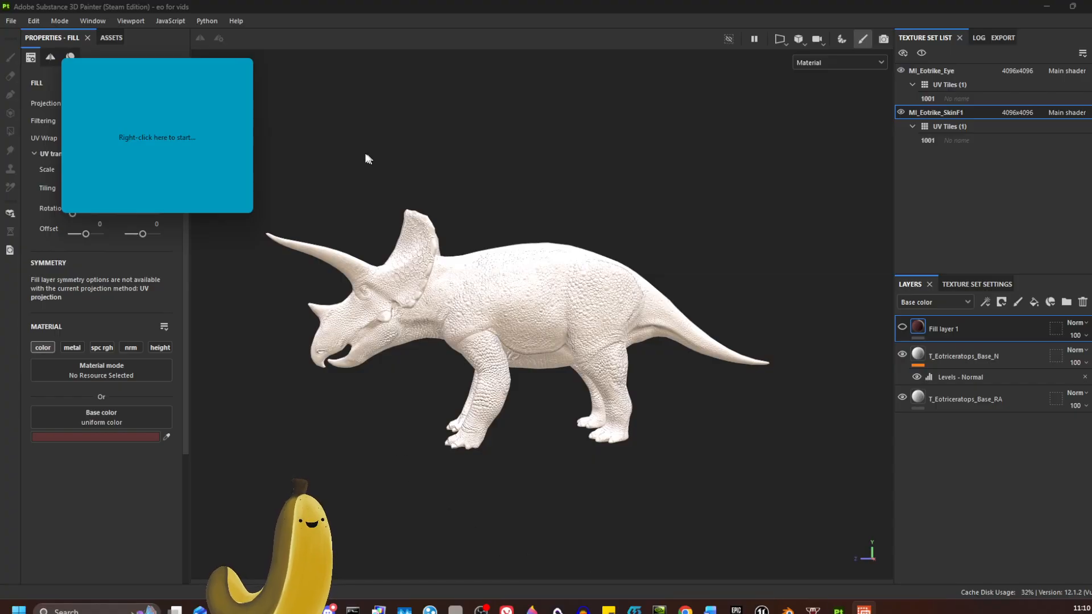
right_click(205, 134)
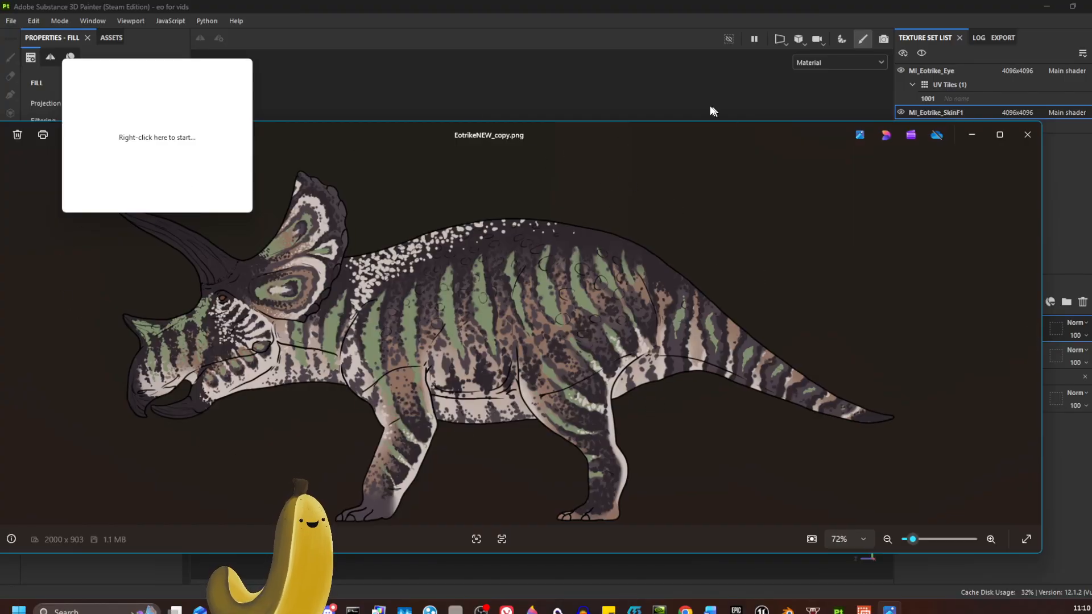
left_click_drag(679, 135, 0, 435)
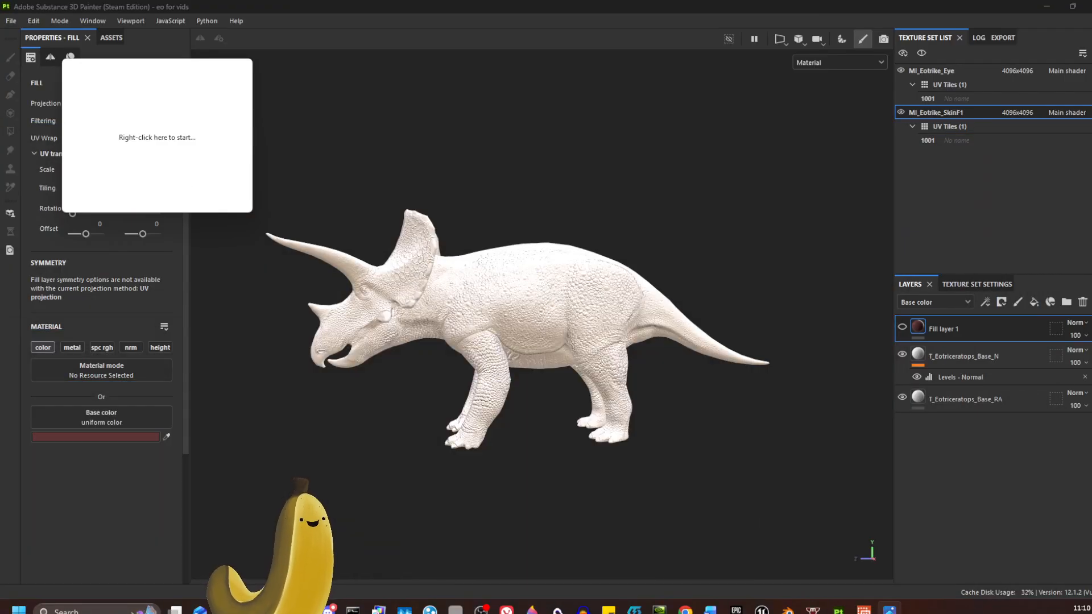
Set the overlay to mirror the EotrikeNEW_copy.png window and move it over the 3D viewport.
right_click(189, 137)
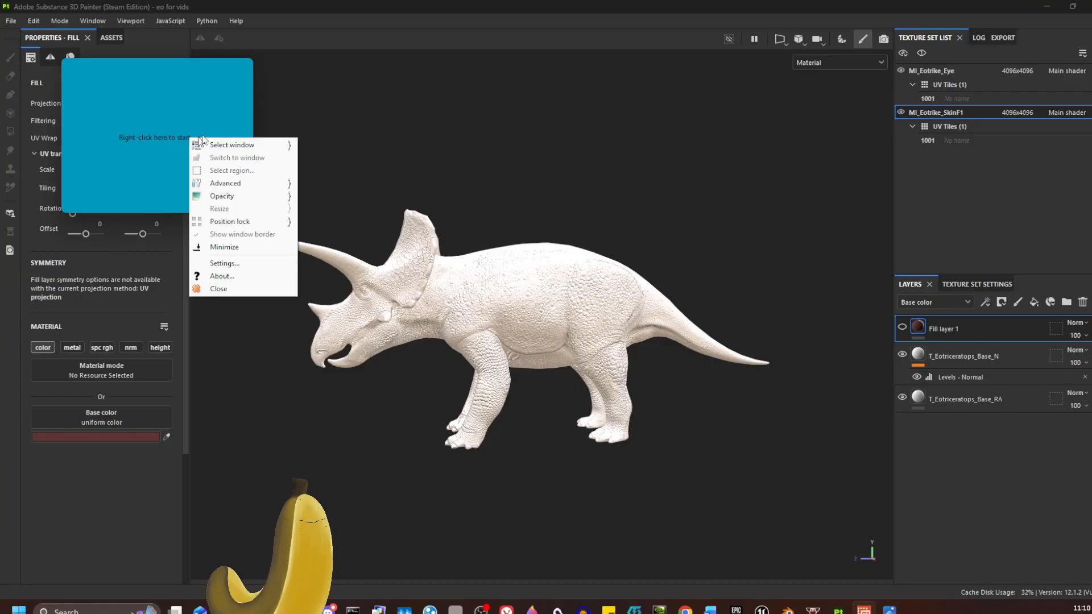
mouse_move(290, 145)
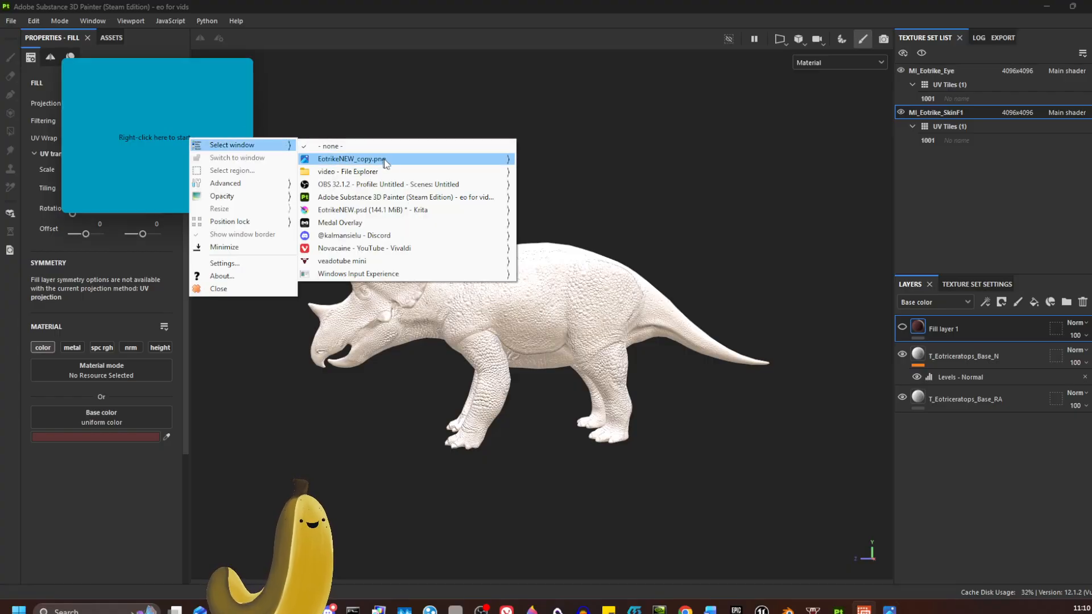
mouse_move(388, 165)
left_click(425, 157)
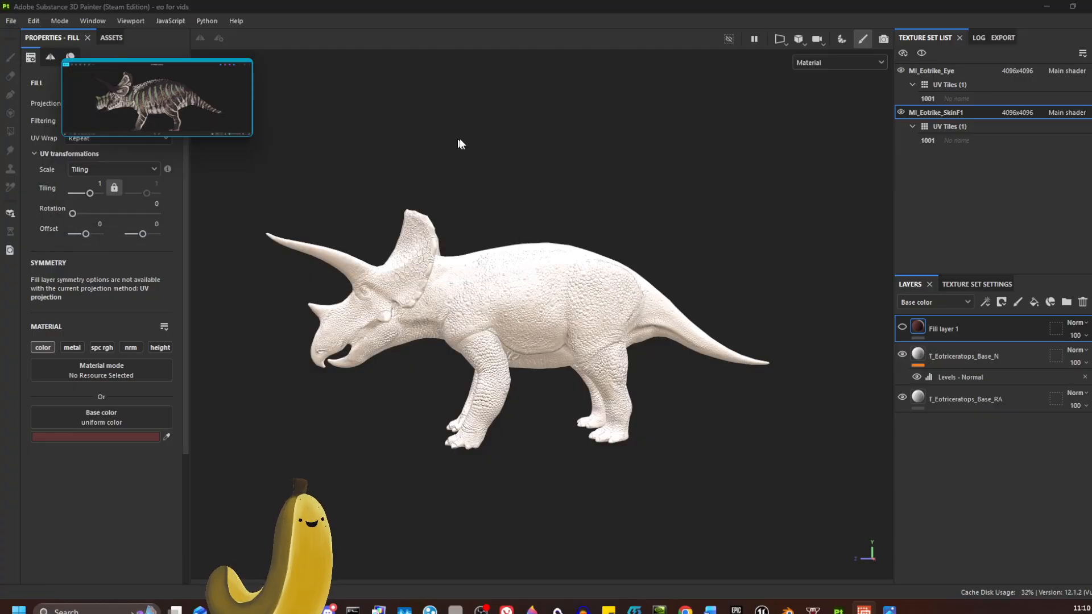
left_click_drag(169, 99, 480, 257)
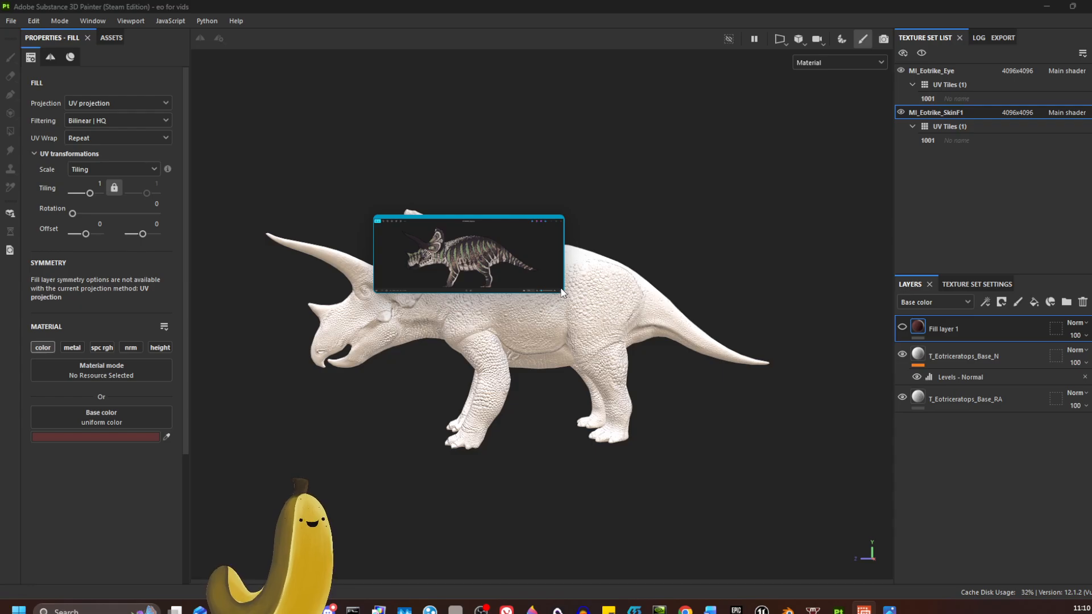
Switch the viewport camera to Orthographic view.
left_click(717, 490)
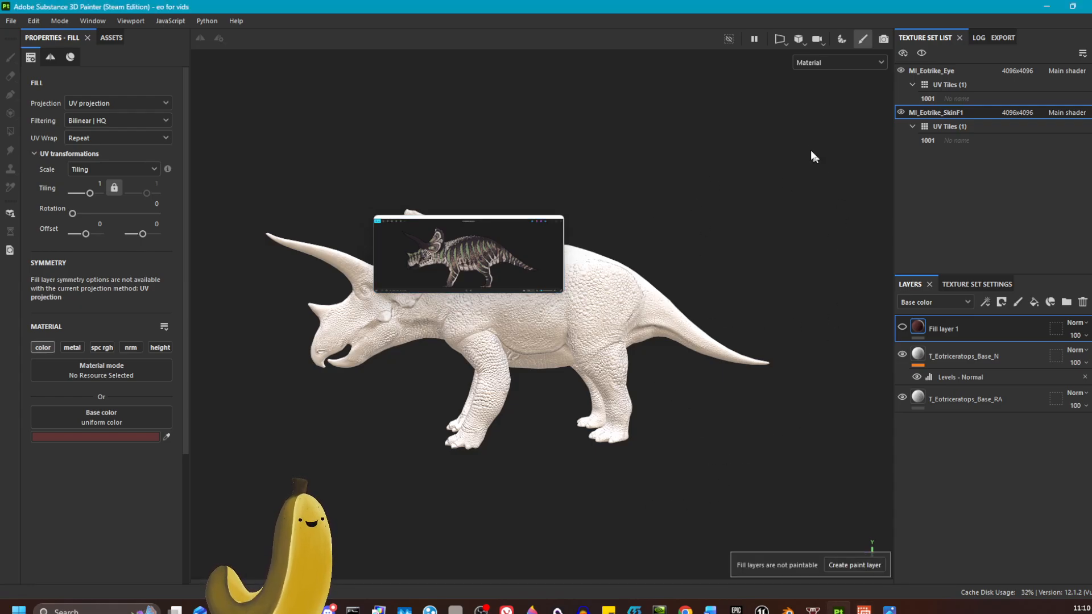
left_click(797, 39)
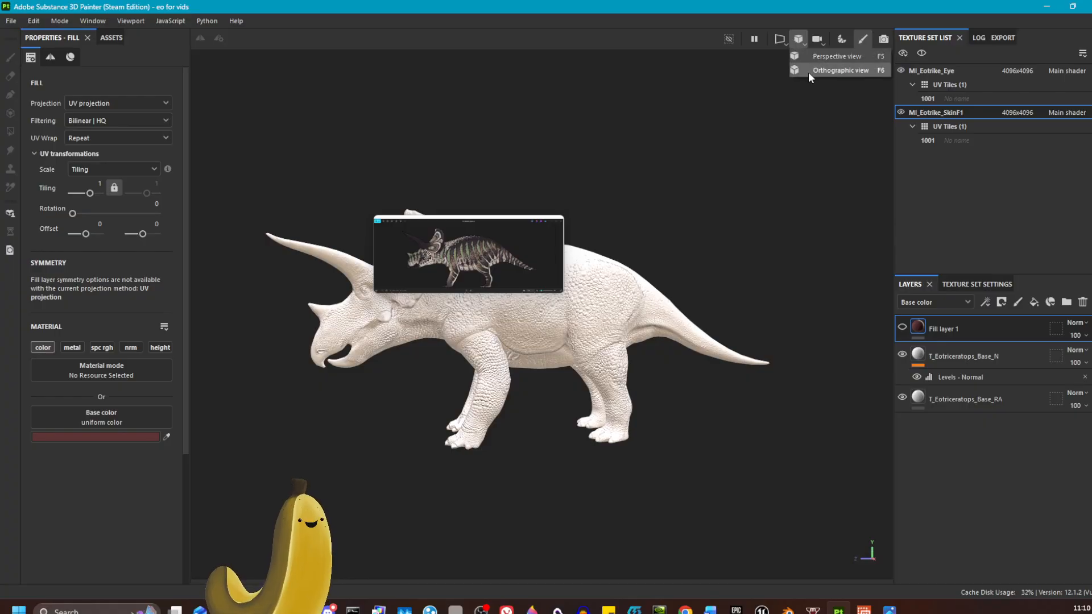
left_click(834, 71)
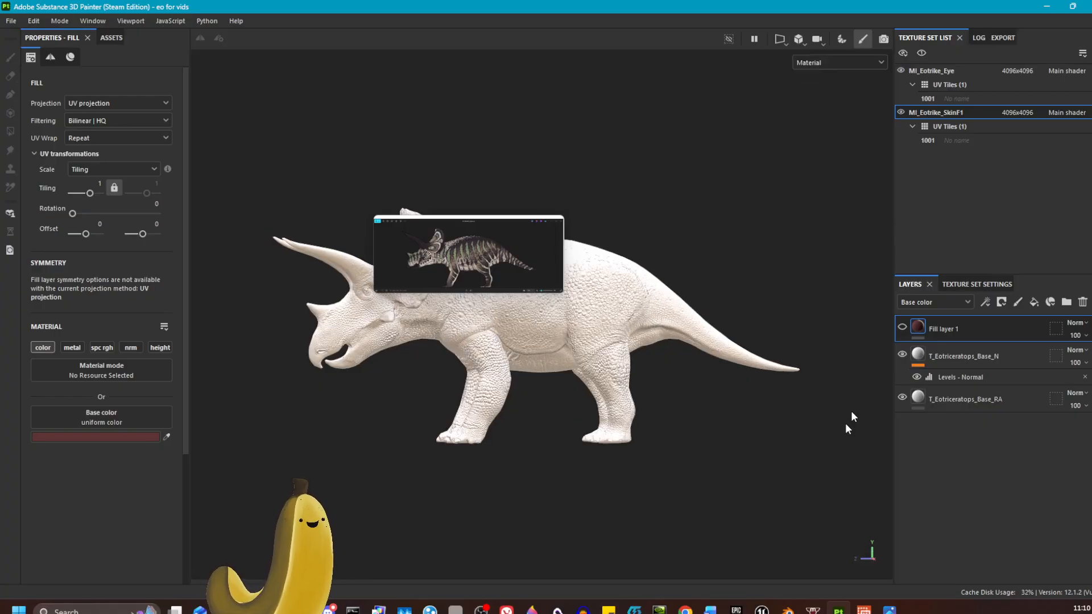
left_click_drag(724, 503, 700, 500, "alt")
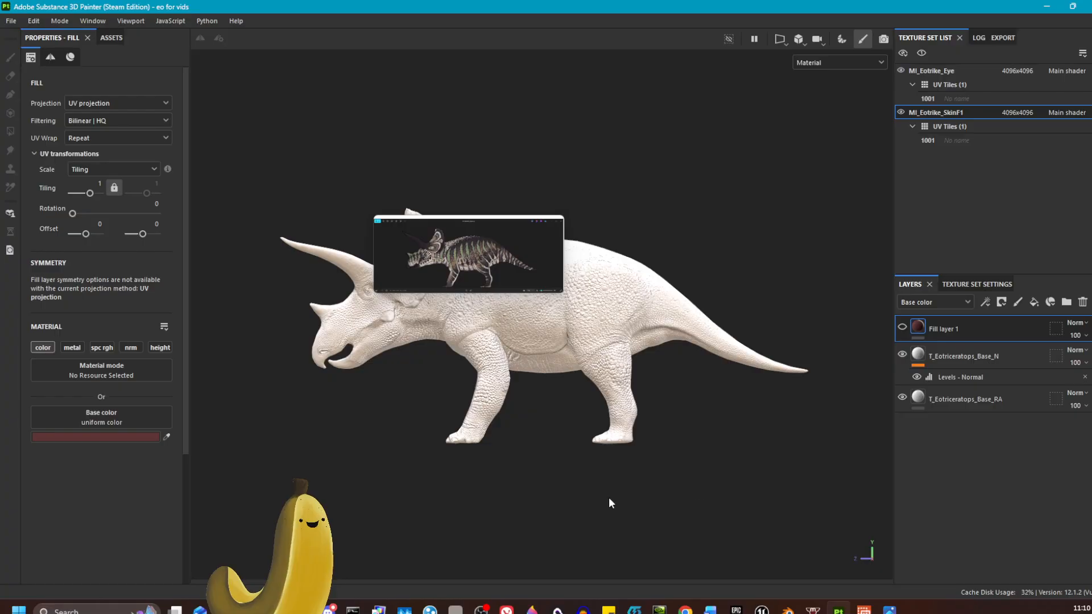
Enlarge the reference overlay to span most of the viewport beside the model.
left_click(551, 260)
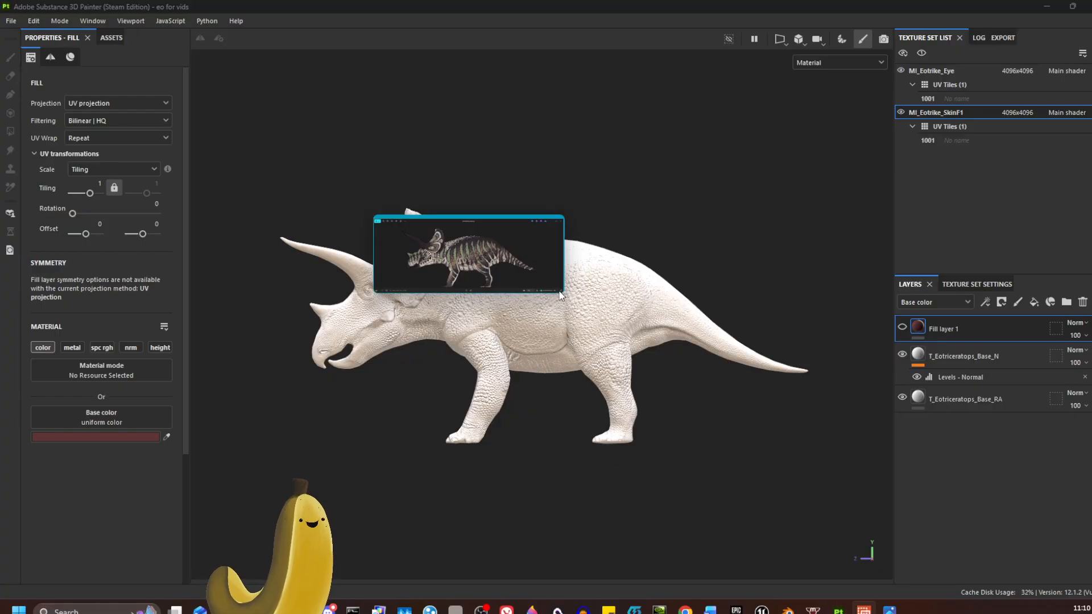
left_click_drag(543, 270, 1072, 489)
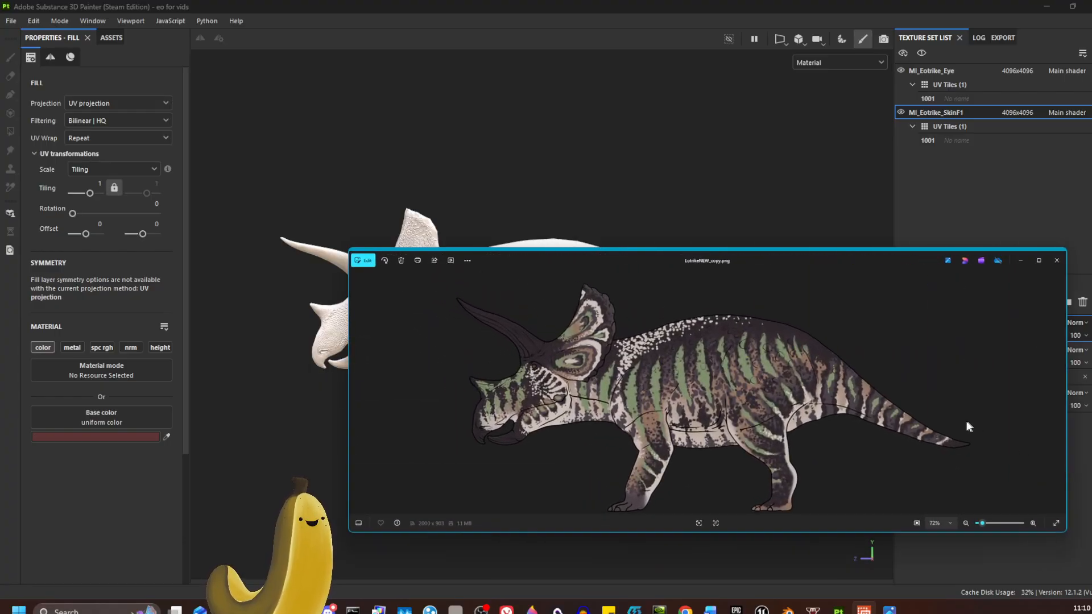
Move the reference overlay over the model and set the overlay's opacity to 75%.
left_click_drag(948, 420, 783, 348)
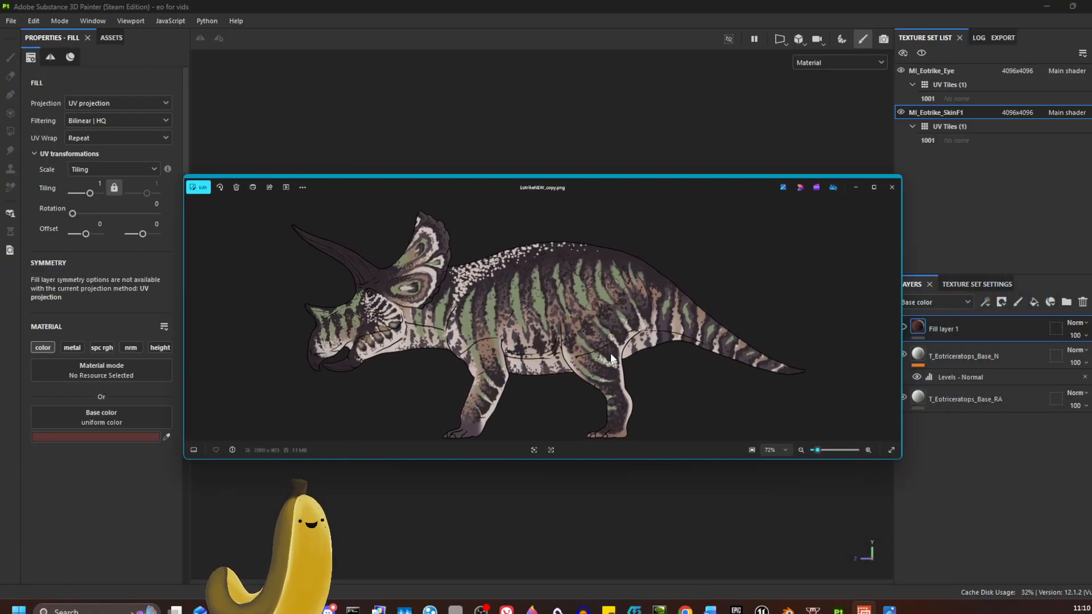
right_click(585, 290)
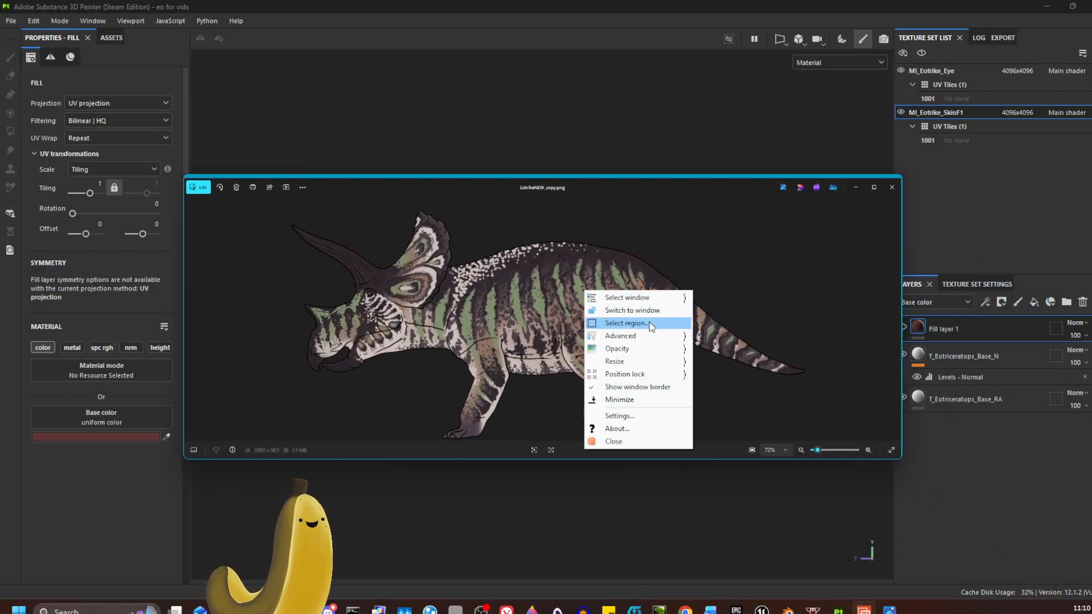
mouse_move(652, 350)
left_click(728, 361)
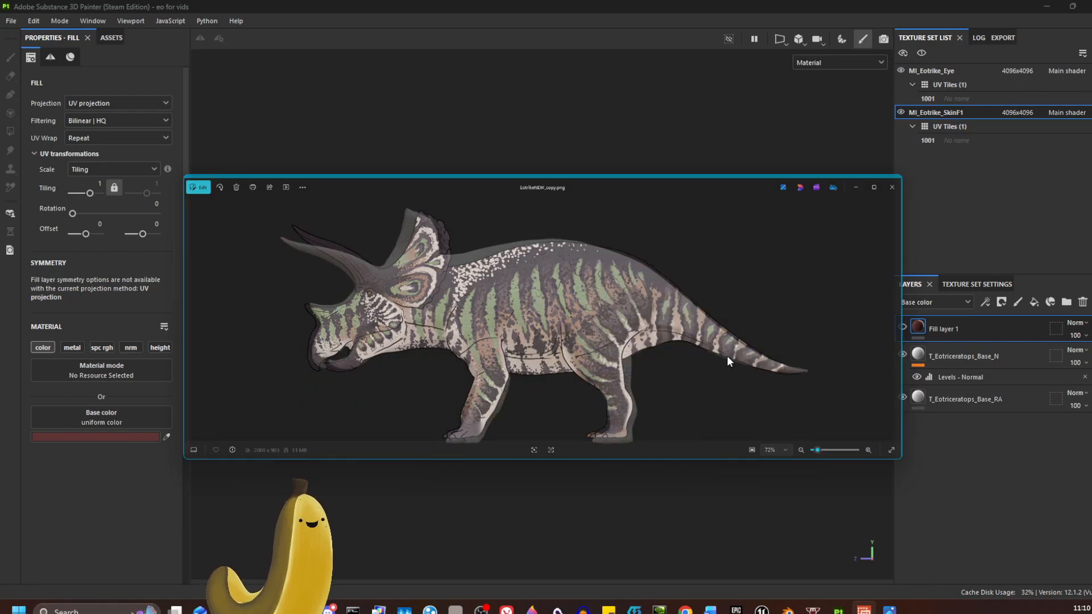
left_click_drag(635, 340, 626, 346)
right_click(626, 346)
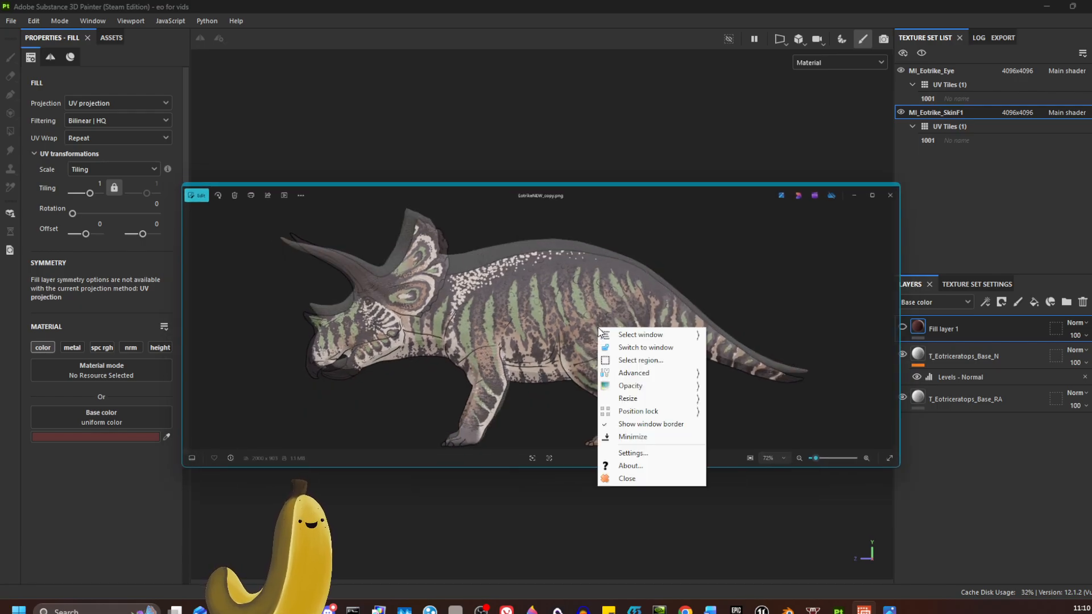
mouse_move(660, 381)
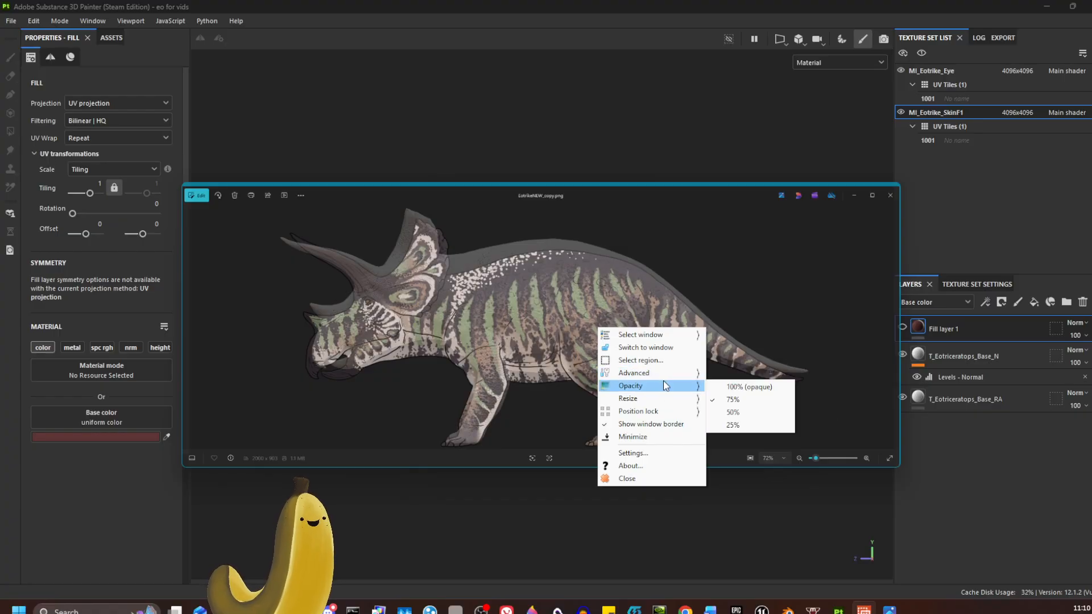
left_click(756, 400)
mouse_move(691, 382)
left_mouse_down()
mouse_move(672, 375)
mouse_move(690, 376)
left_mouse_up()
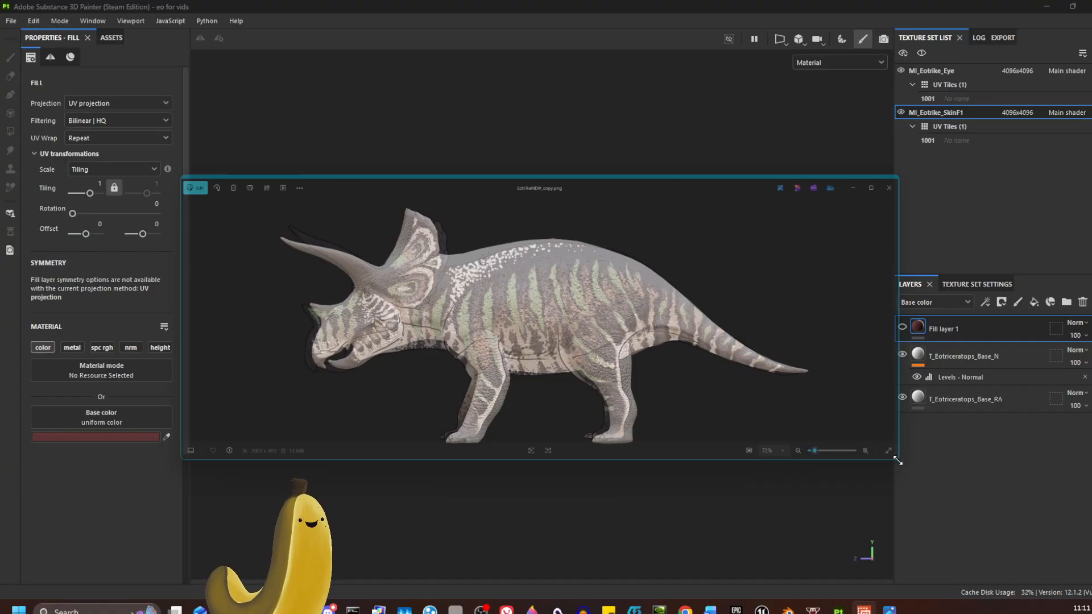
Resize and reposition the overlay so the drawing lines up with the model's silhouette.
left_click_drag(899, 458, 865, 439)
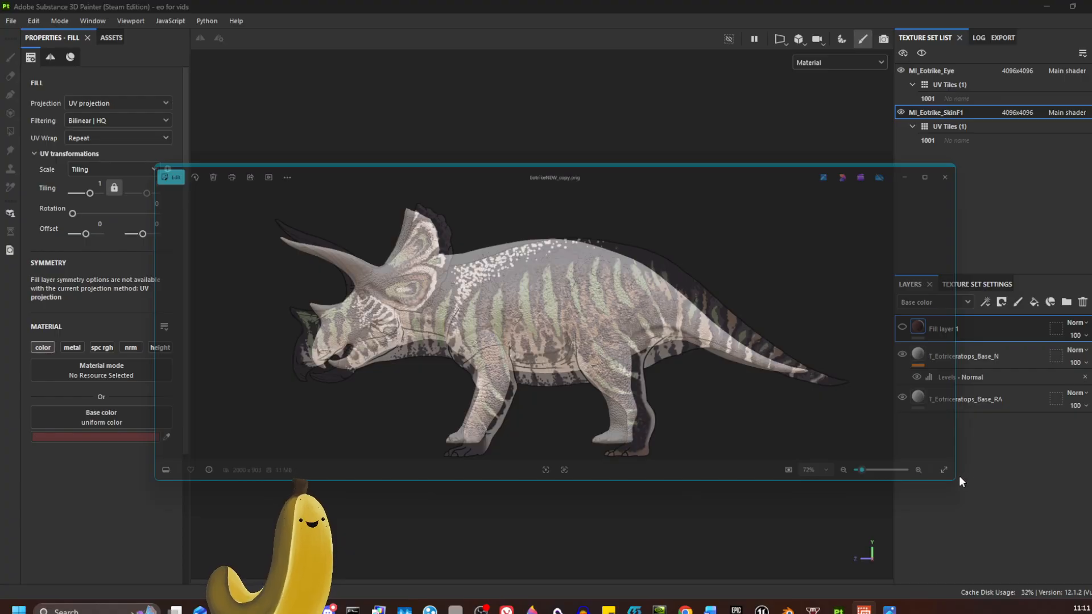
left_click_drag(959, 482, 910, 462)
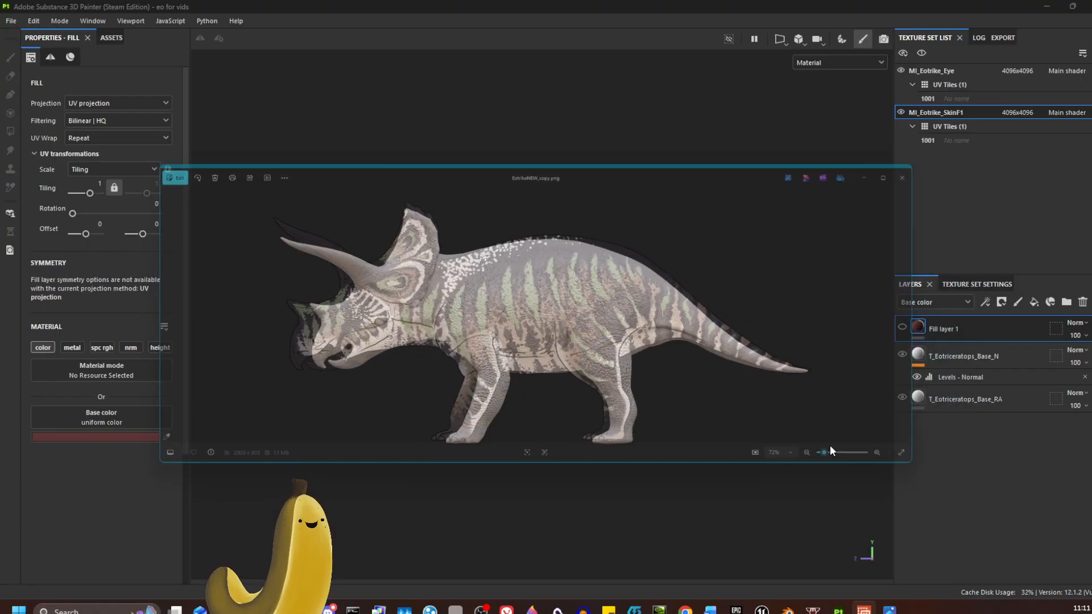
left_click_drag(830, 446, 848, 448)
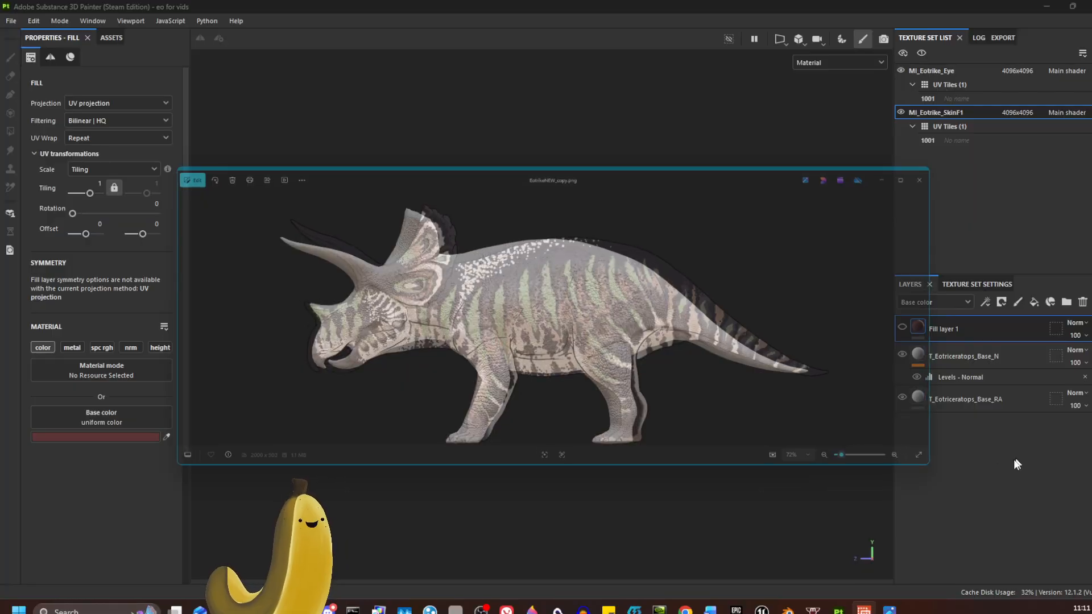
left_click_drag(928, 464, 913, 464)
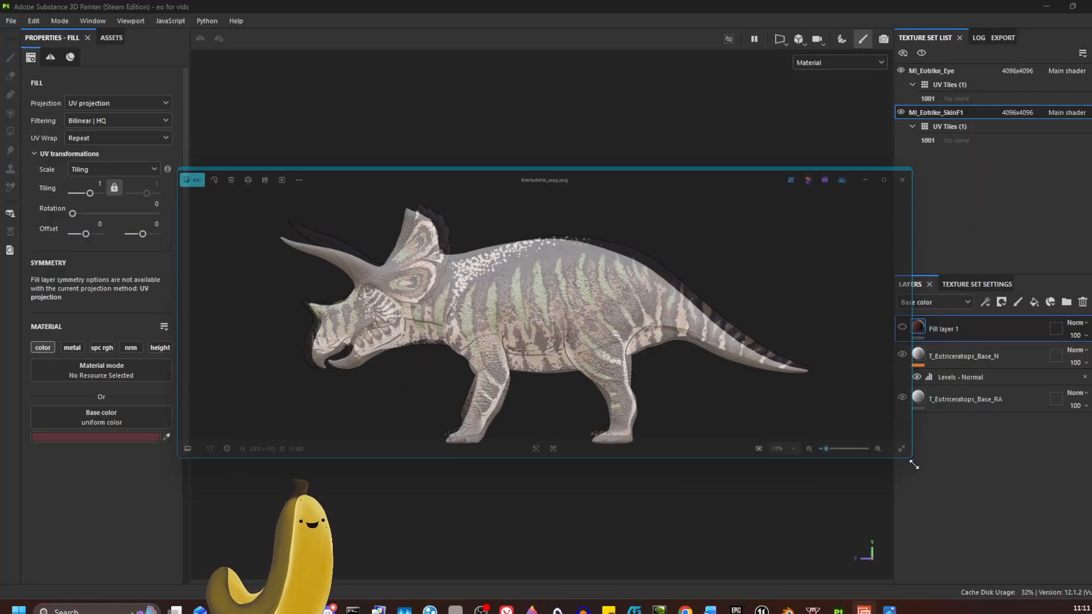
left_click_drag(831, 439, 821, 446)
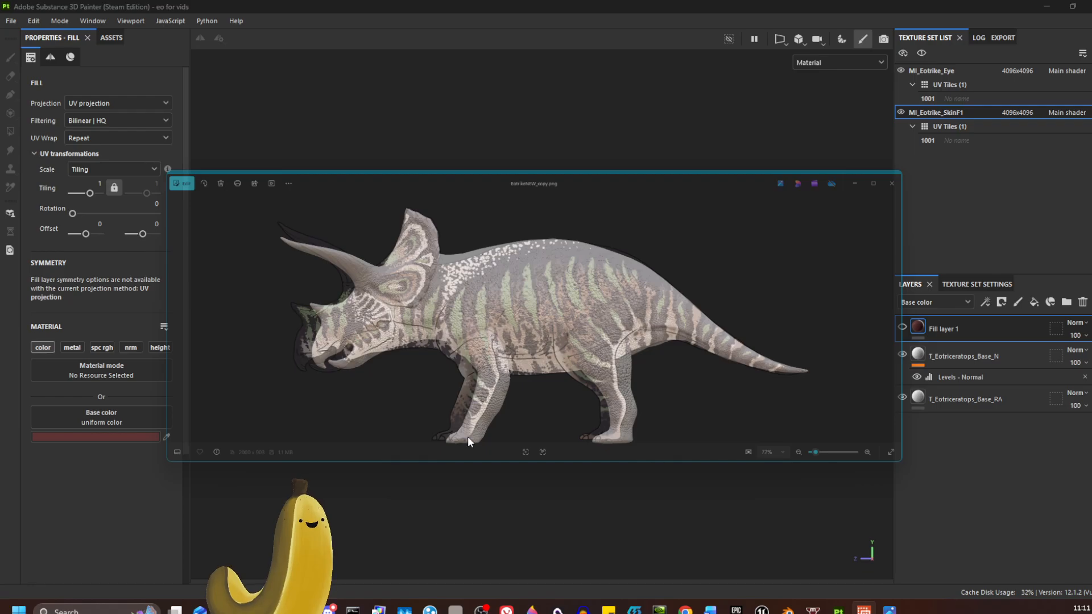
left_click_drag(556, 377, 568, 375)
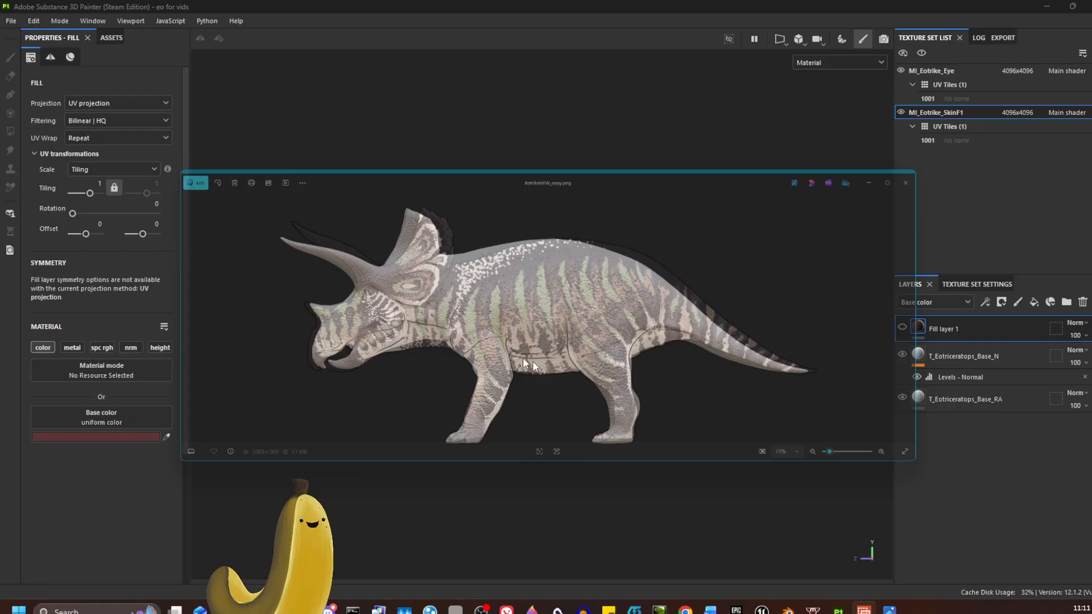
Enable click-through on the overlay so the viewport can be used beneath it.
right_click(553, 332)
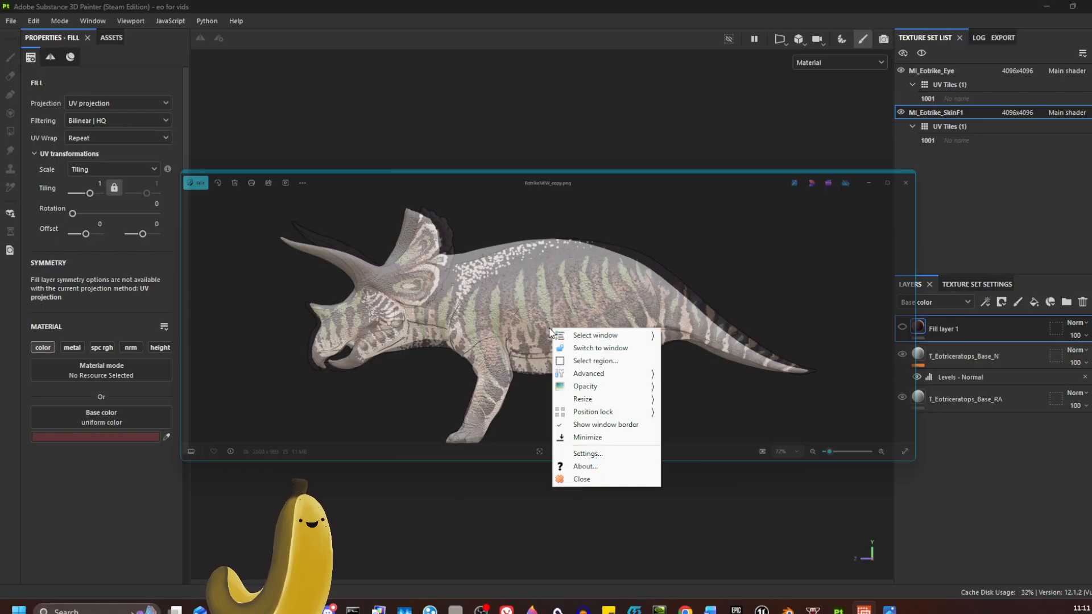
mouse_move(613, 380)
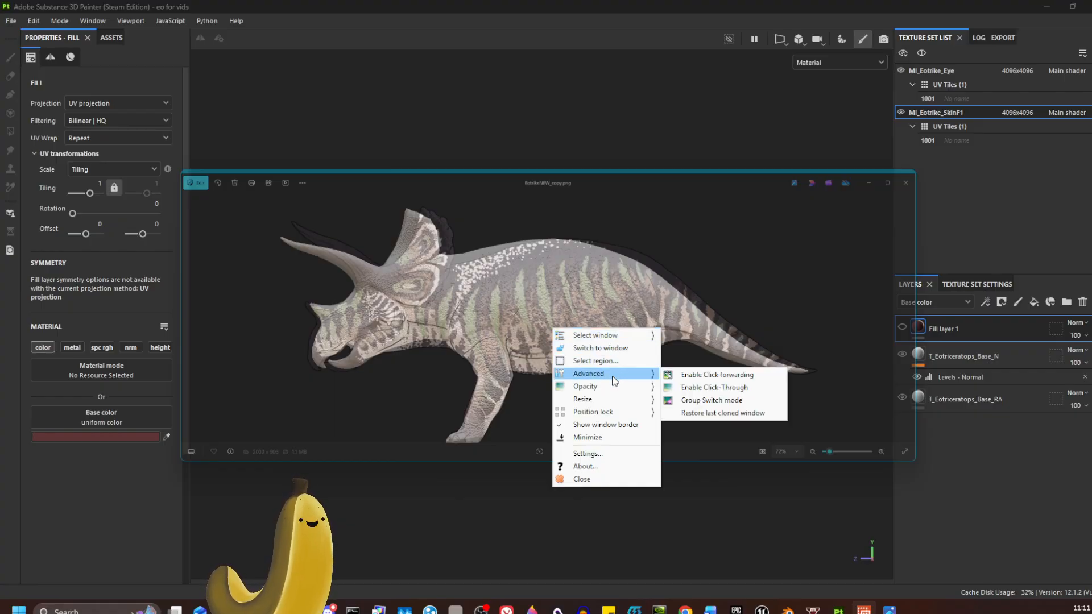
left_click(717, 388)
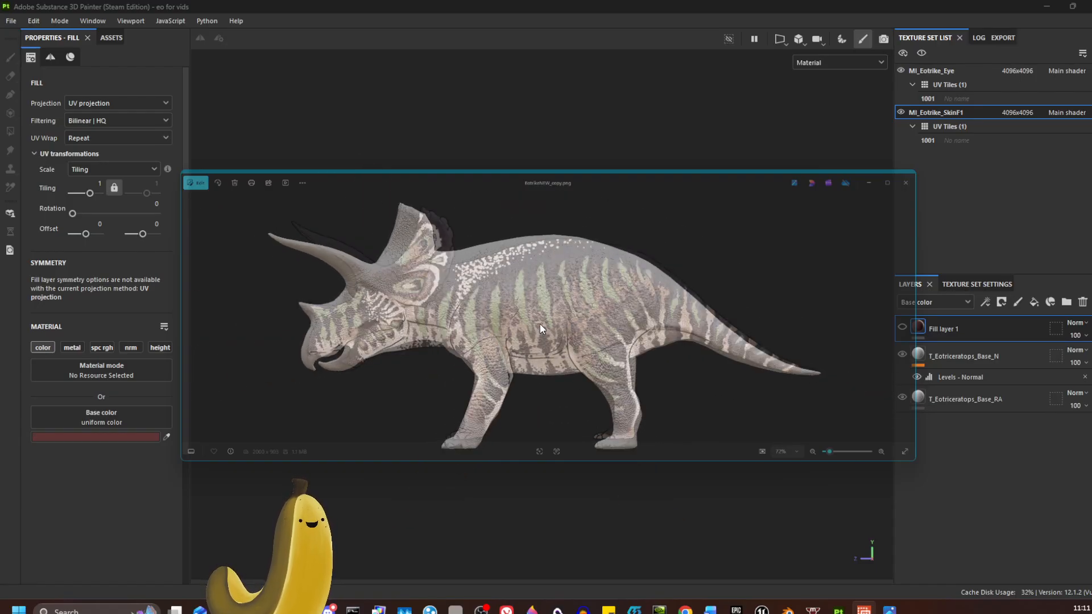
Try to paint on the model through the overlay while the fill layer is selected.
scroll(540, 324, "up", 3)
scroll(541, 324, "down", 5)
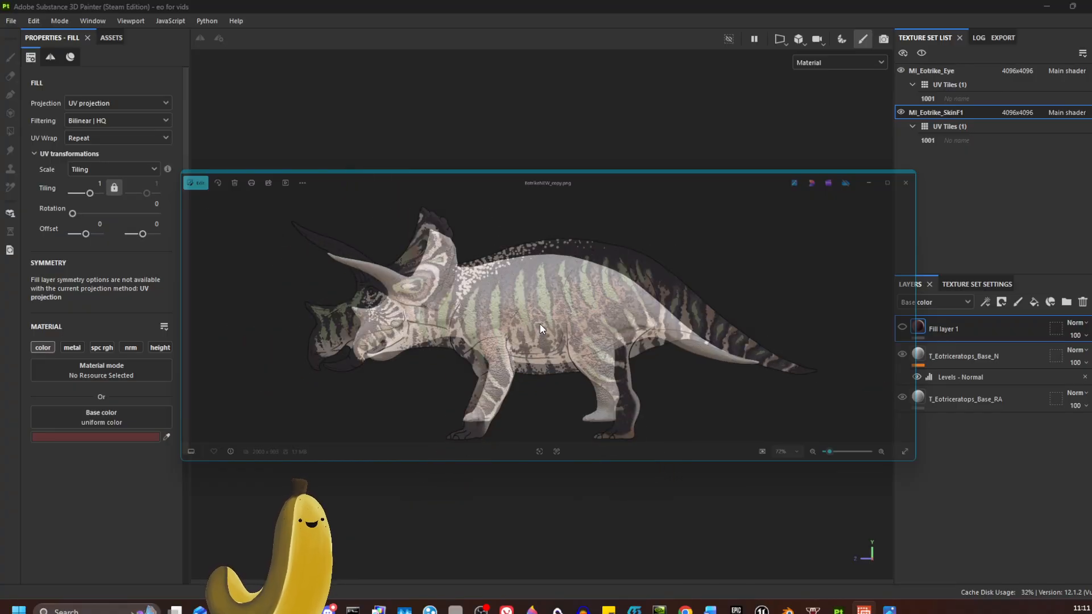
scroll(540, 324, "up", 4)
scroll(540, 324, "down", 3)
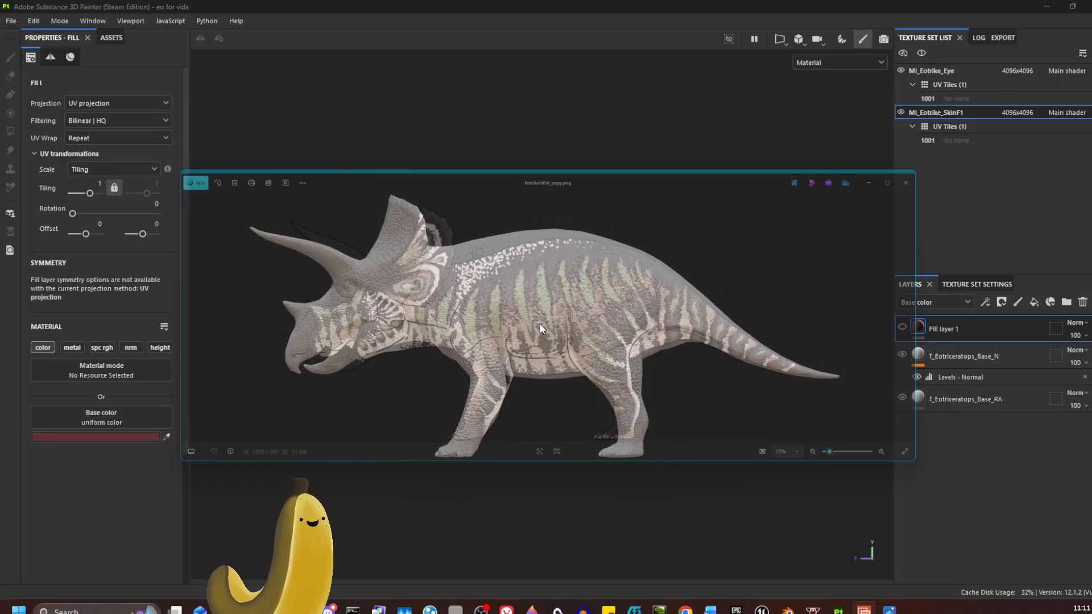
left_click(513, 305)
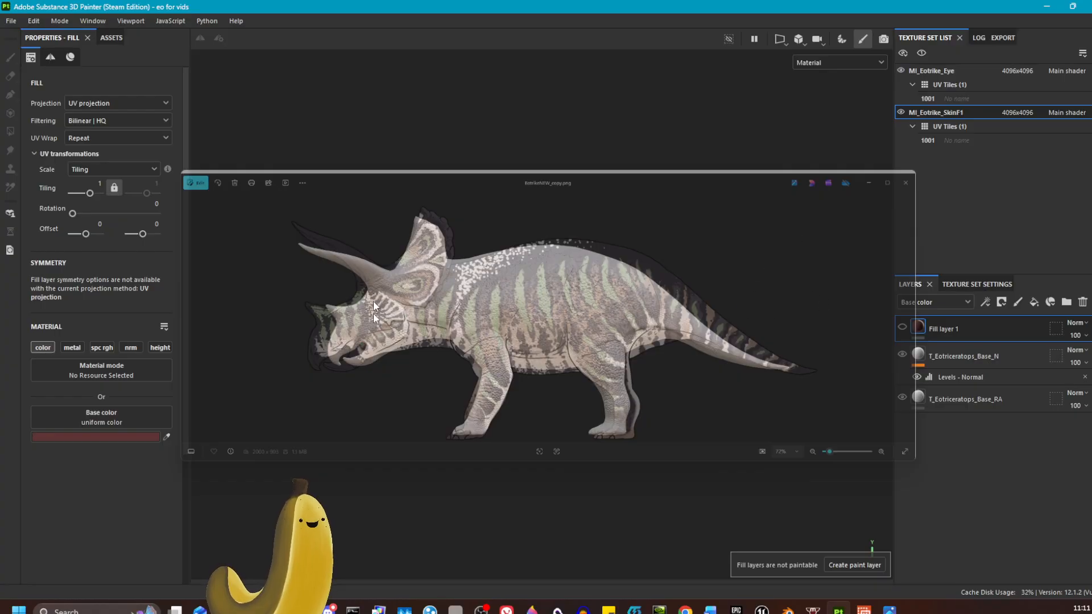
Close the OnTopReplica overlay window.
left_click(865, 610)
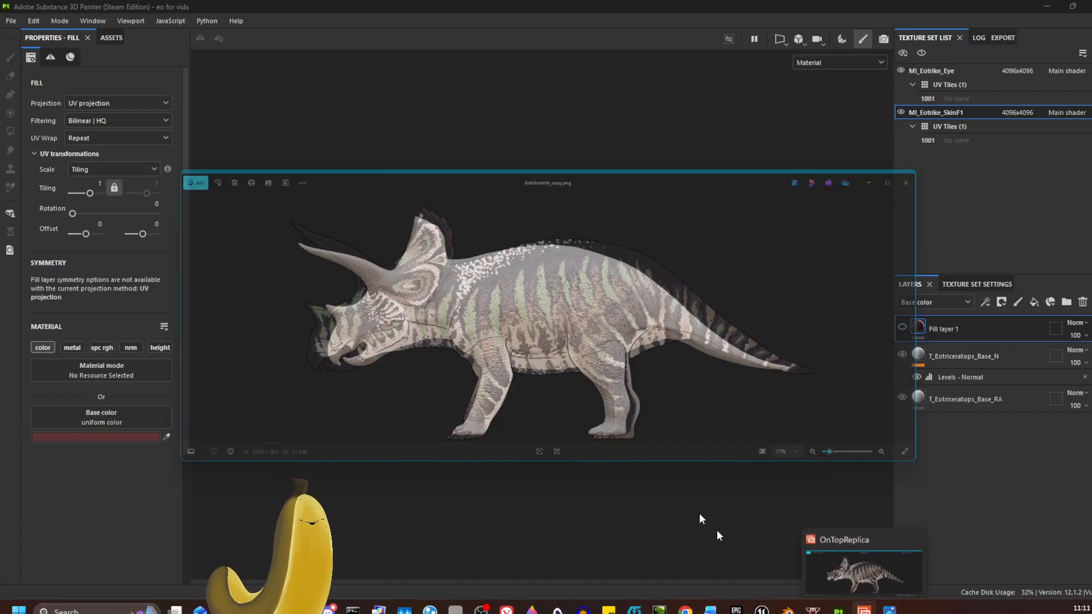
right_click(639, 351)
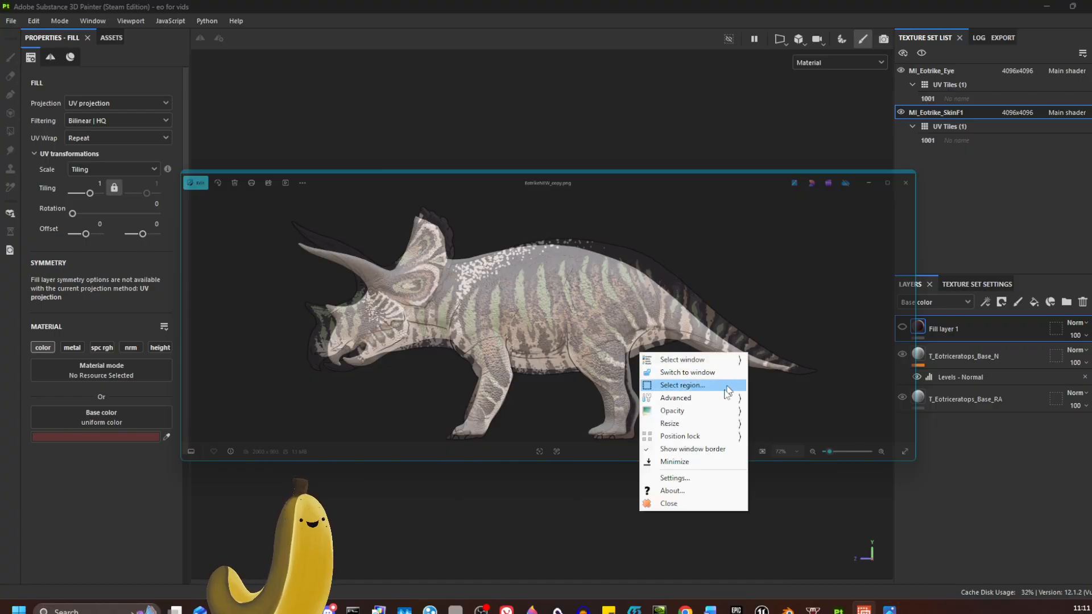
left_click(854, 329)
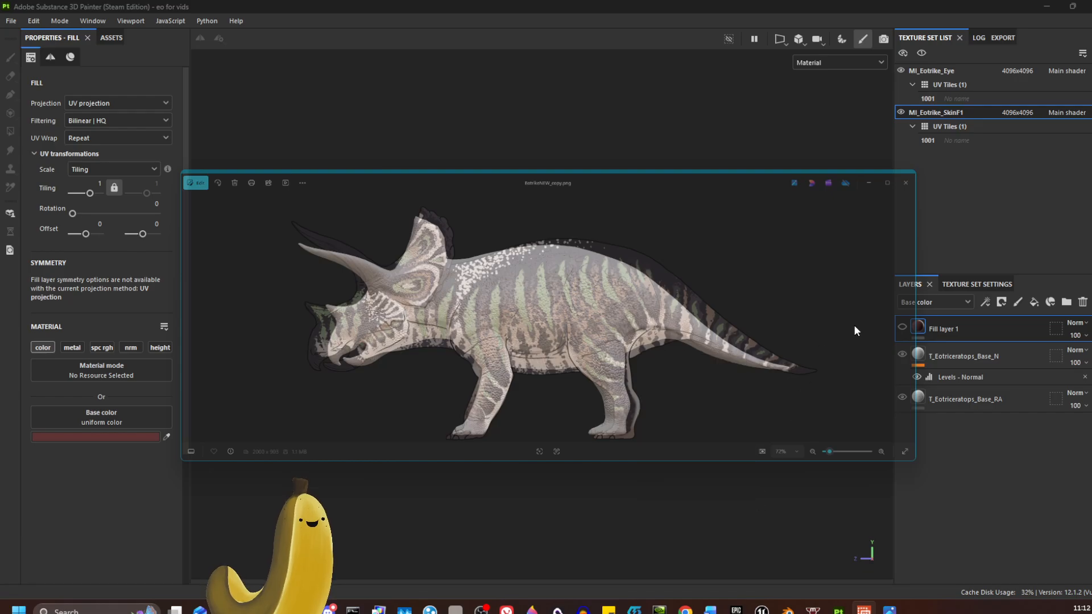
mouse_move(863, 610)
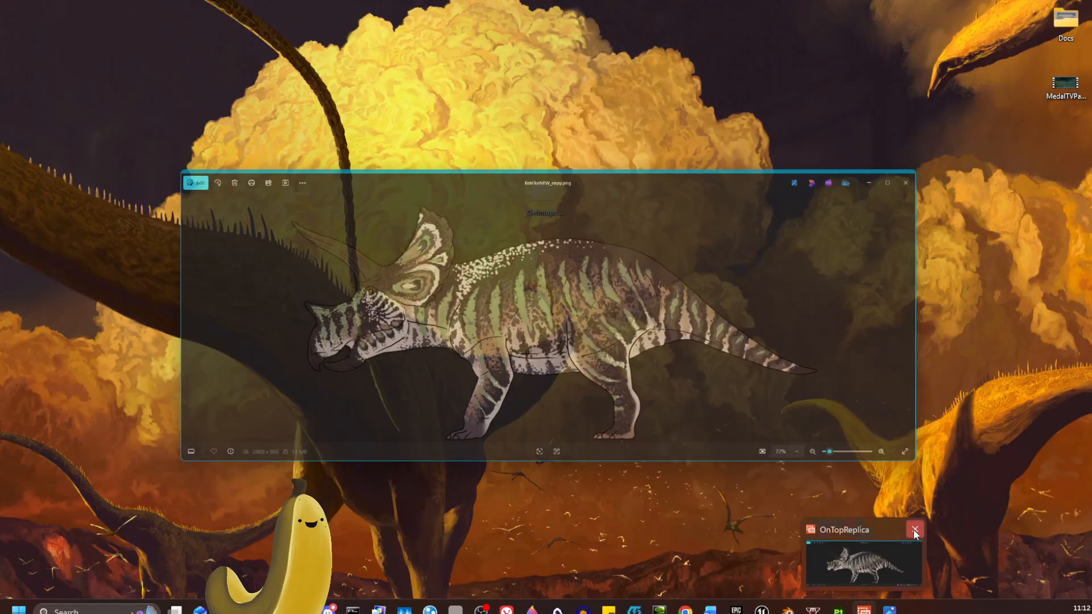
left_click(915, 529)
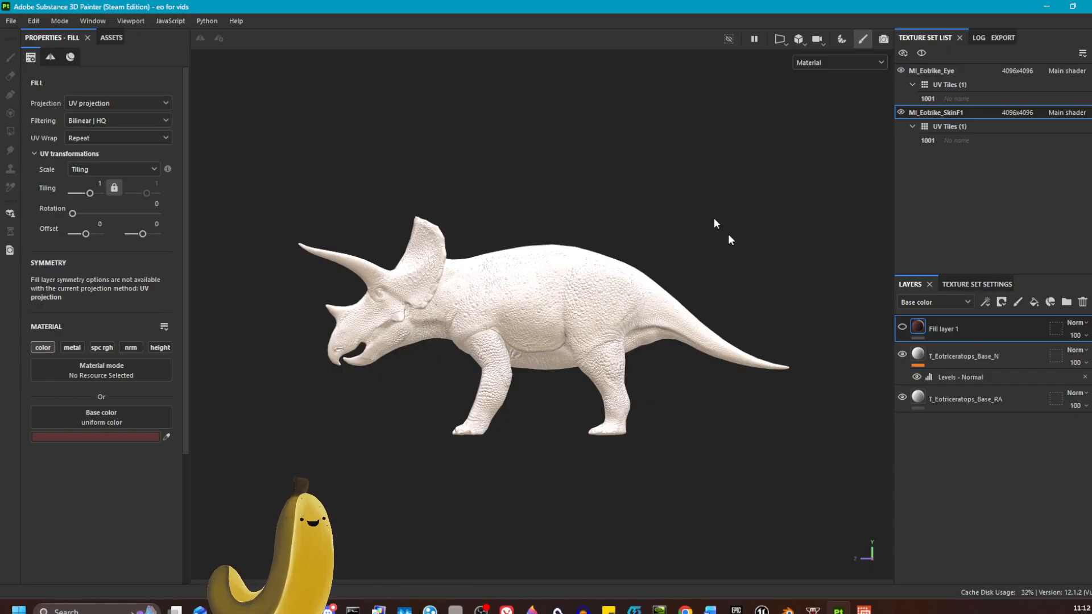
Add a new fill layer and add a paint effect inside it.
left_click(1033, 303)
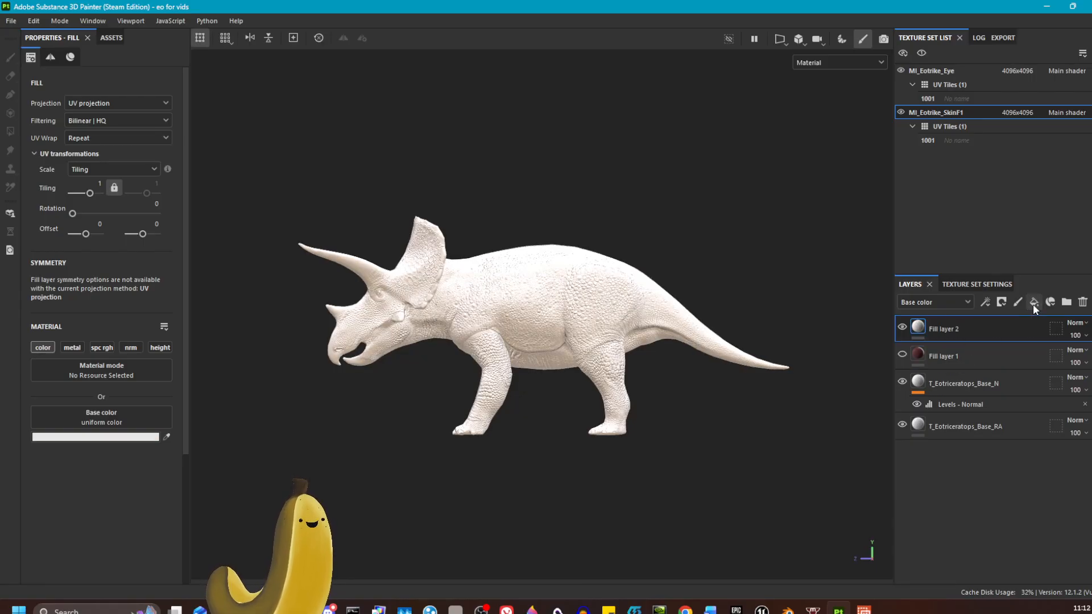
right_click(918, 329)
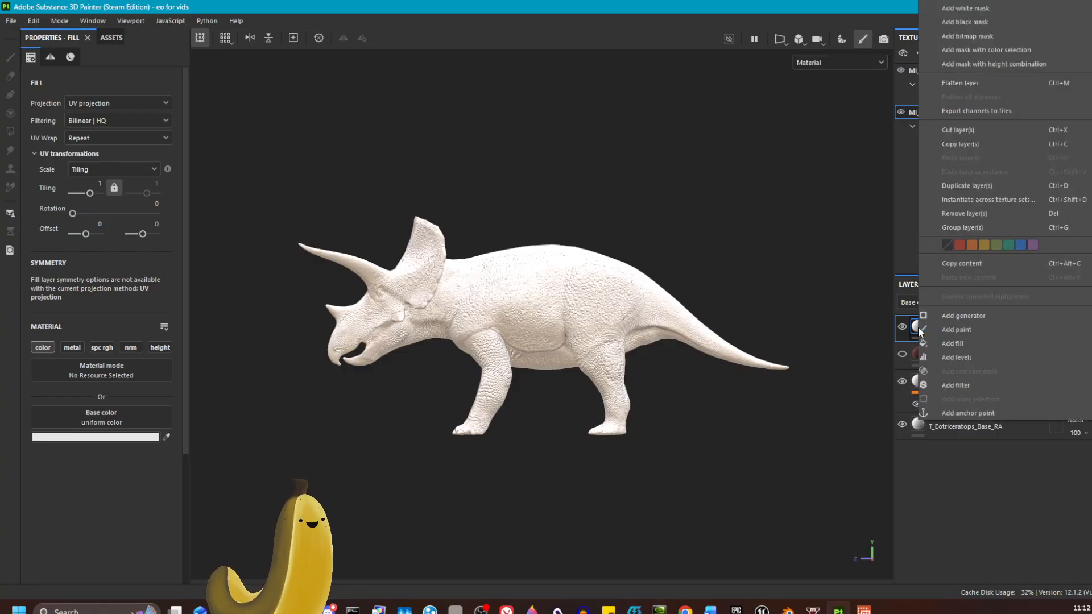
left_click(953, 331)
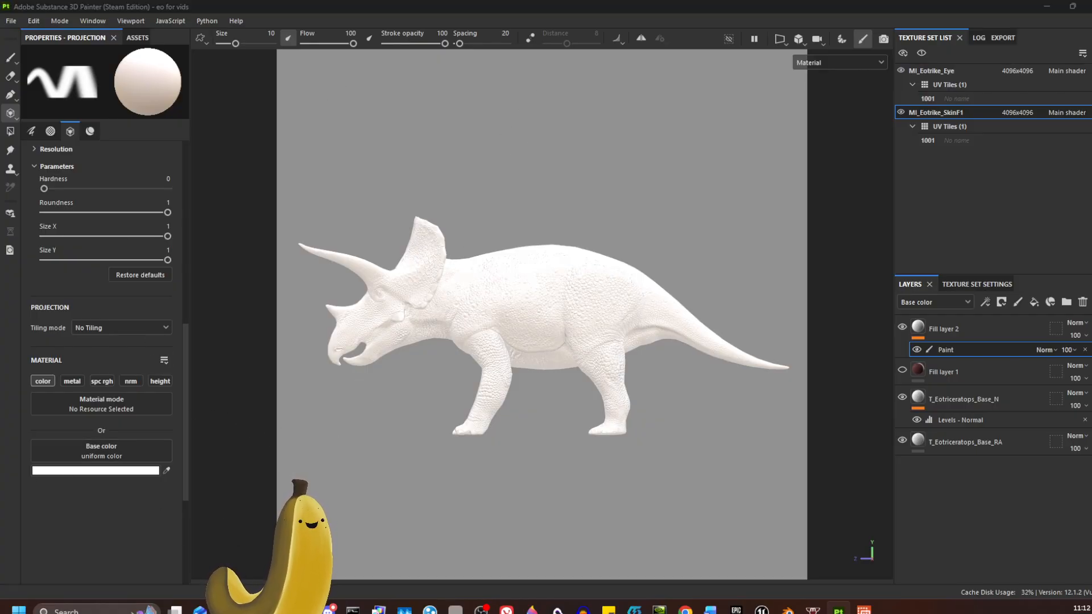
Load EotrikeNEW_copy as the projection's base color and align the projected image with the model.
left_click_drag(0, 204, 114, 447)
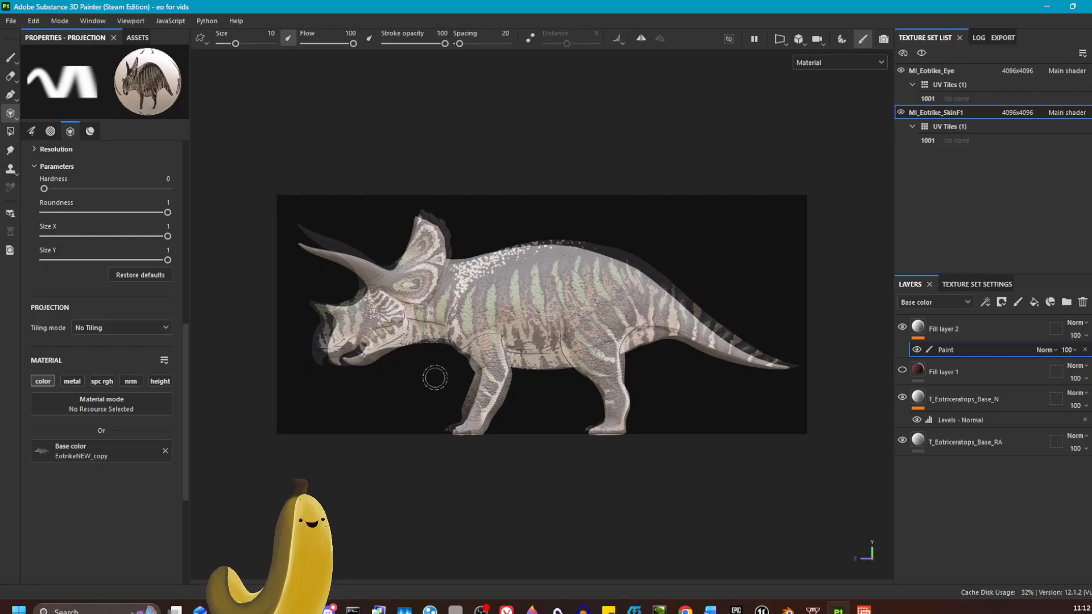
right_click_drag(540, 313, 563, 313)
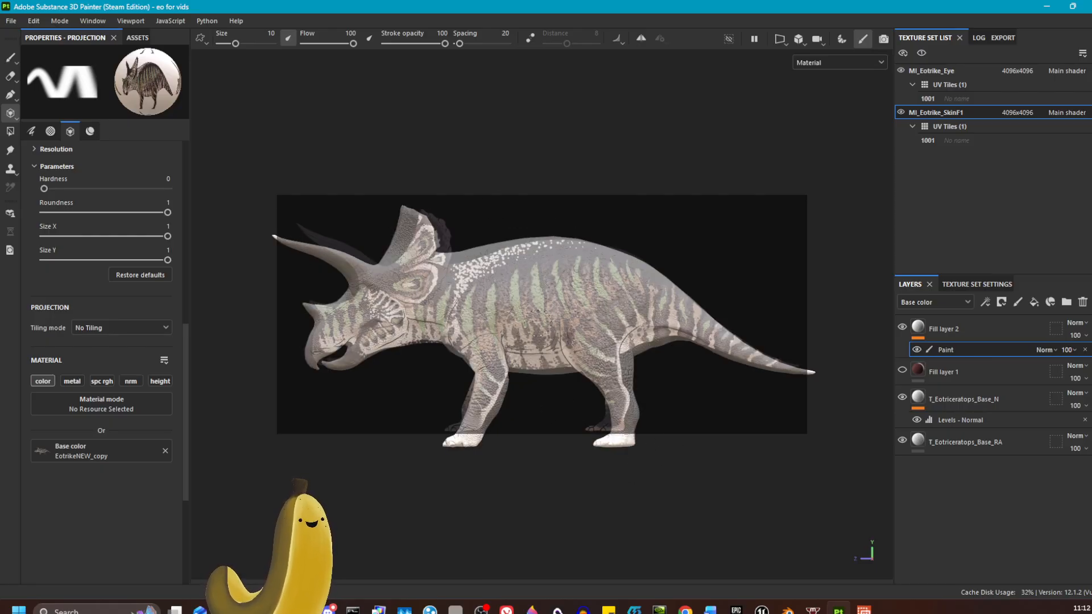
middle_click_drag(506, 322, 523, 327, "alt")
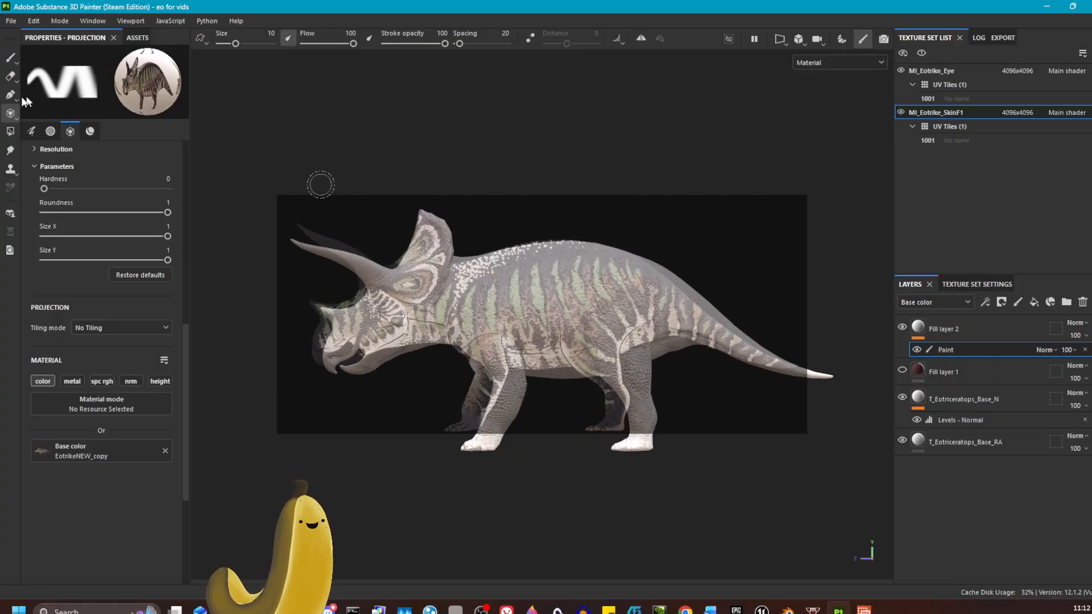
mouse_move(430, 210)
left_mouse_down()
mouse_move(433, 273)
mouse_move(412, 216)
mouse_move(401, 287)
mouse_move(430, 282)
left_mouse_up()
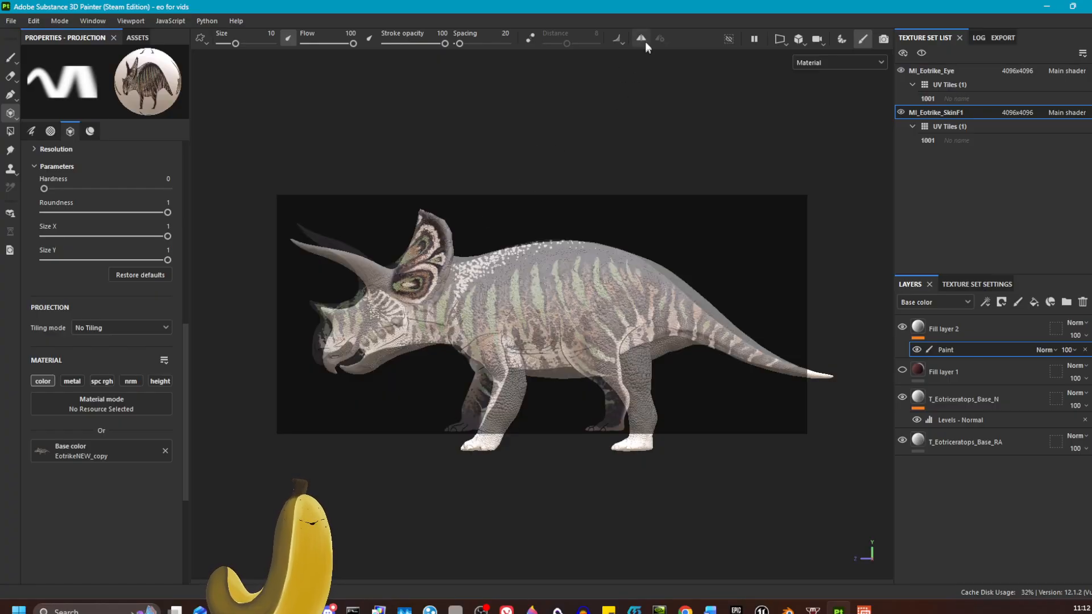
Turn on symmetry, set the brush size to 23.29, and paint the projected skin onto the model's frill.
left_click(640, 38)
left_click_drag(235, 44, 245, 43)
mouse_move(449, 250)
left_mouse_down()
mouse_move(439, 232)
mouse_move(393, 276)
mouse_move(409, 261)
left_mouse_up()
left_click_drag(505, 480, 739, 467, "alt")
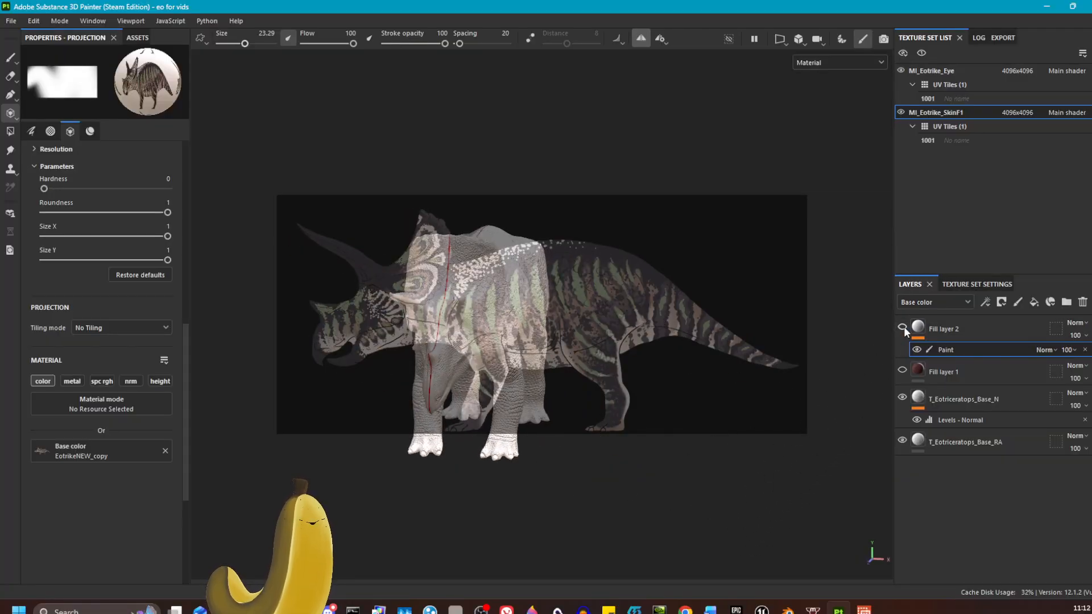
Toggle the fill layer and paint effect visibility to check the projected result.
left_click(902, 326)
left_click(916, 349)
left_click(916, 349)
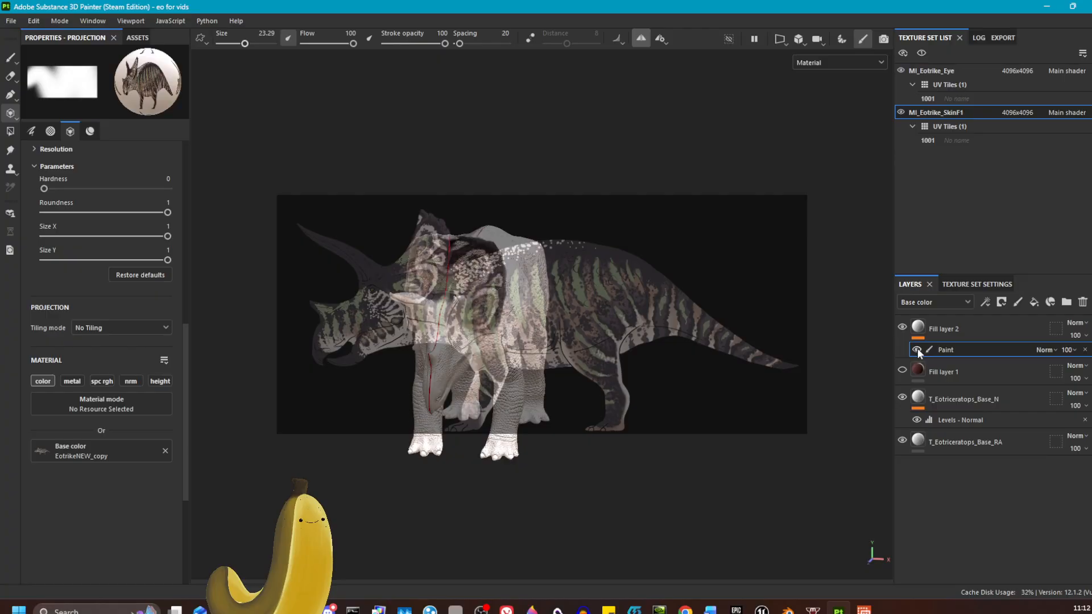
Orbit and zoom around the model to inspect the projected skin on the frill.
left_click(11, 57)
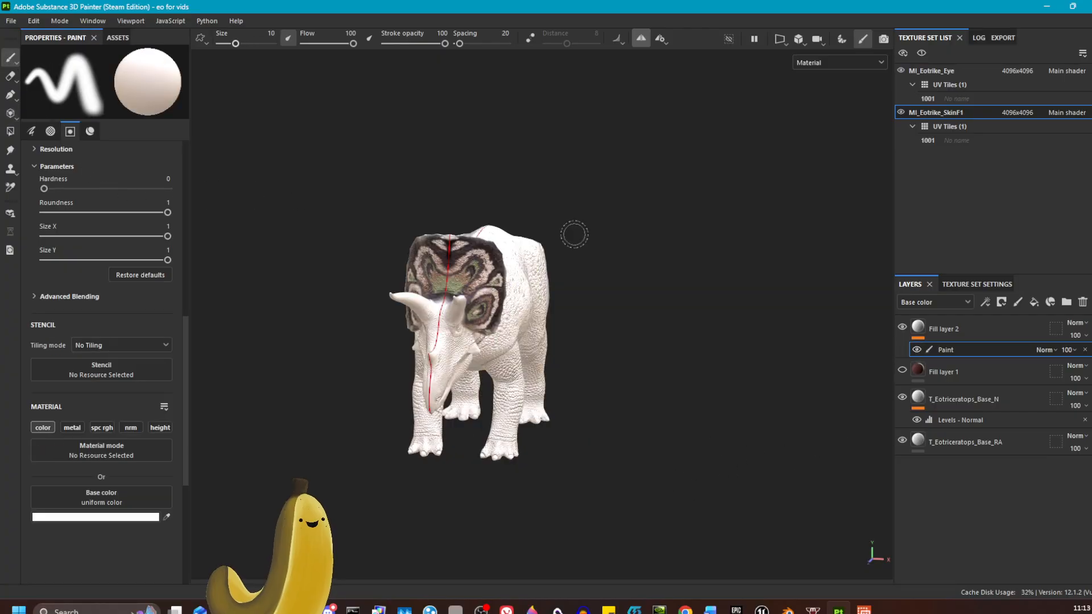
mouse_move(574, 234)
left_mouse_down("alt")
mouse_move(732, 355)
mouse_move(825, 352)
mouse_move(784, 368)
mouse_move(599, 385)
mouse_move(603, 364)
mouse_move(790, 343)
mouse_move(640, 360)
left_mouse_up("alt")
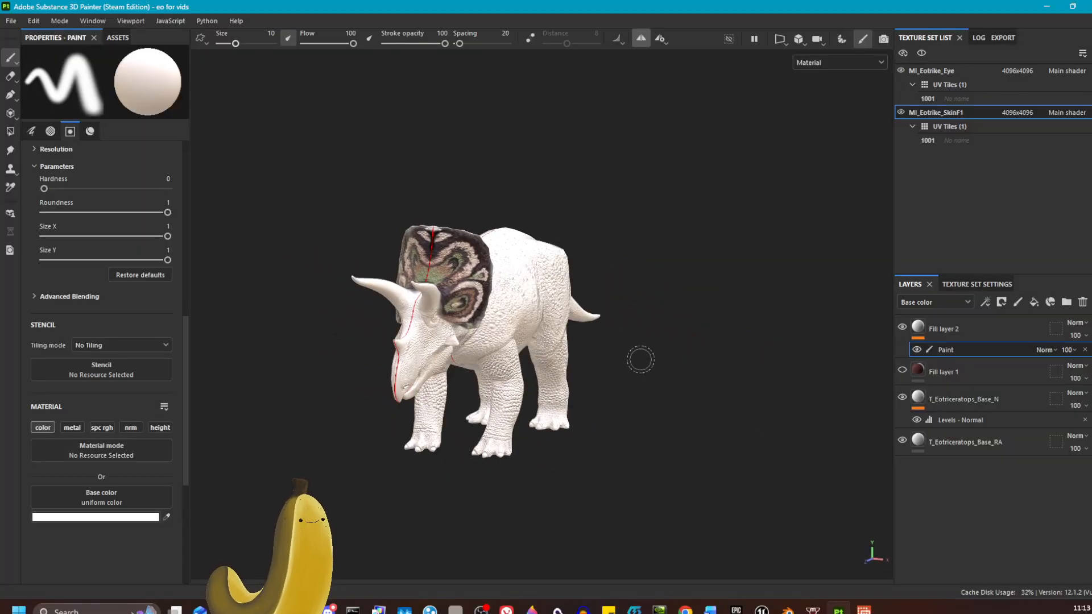
scroll(640, 360, "up", 6)
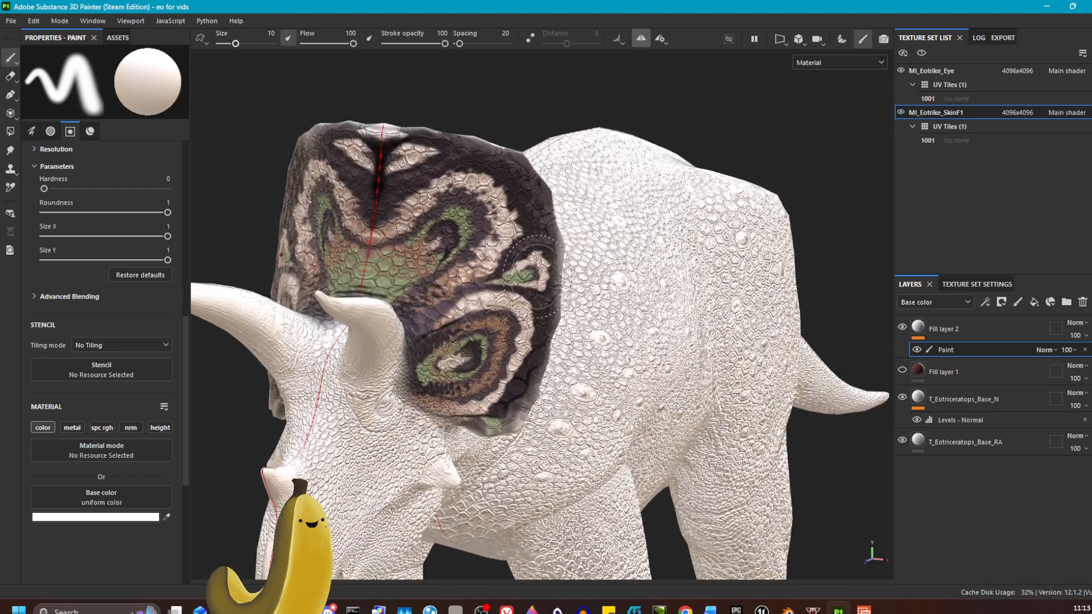
left_click_drag(658, 256, 602, 256, "alt")
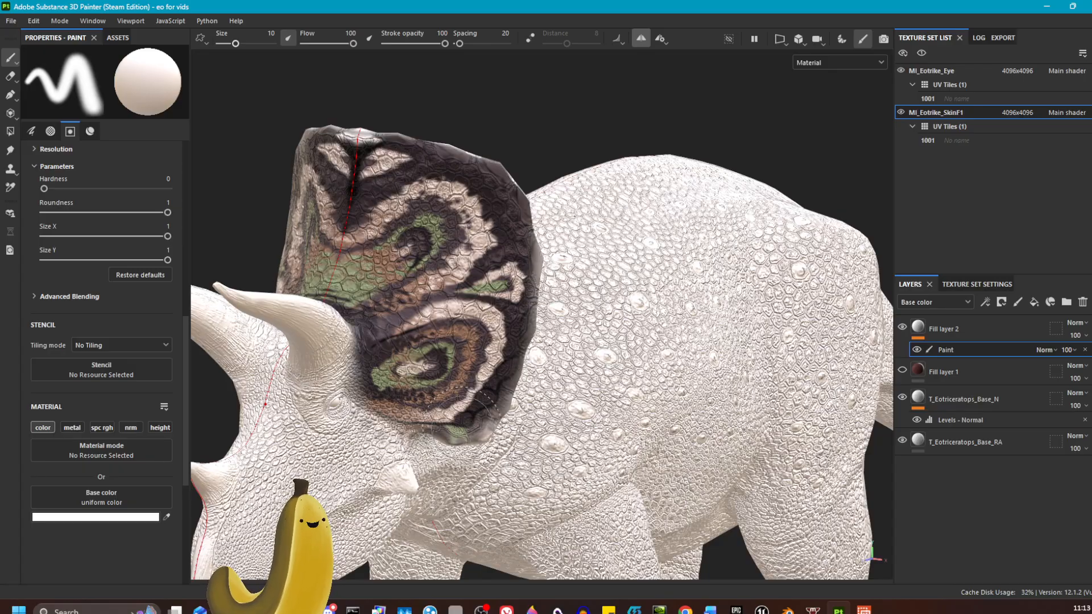
scroll(468, 386, "down", 8)
left_click_drag(722, 392, 648, 400, "alt")
middle_click_drag(648, 399, 648, 377, "alt")
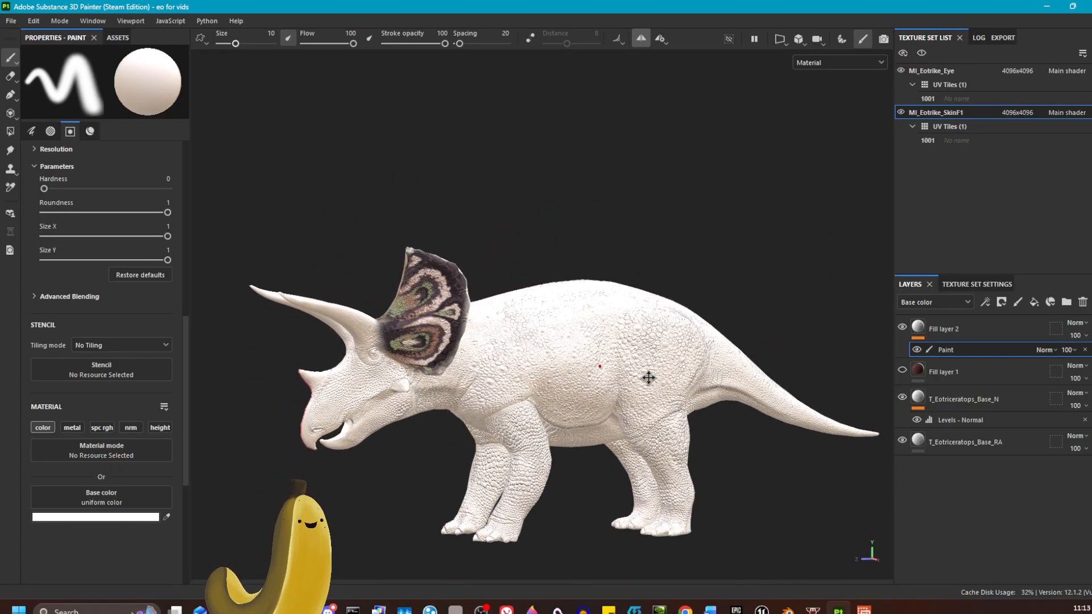
Delete the fill layer holding the projected frill paint.
left_click(1012, 326)
left_click(1081, 302)
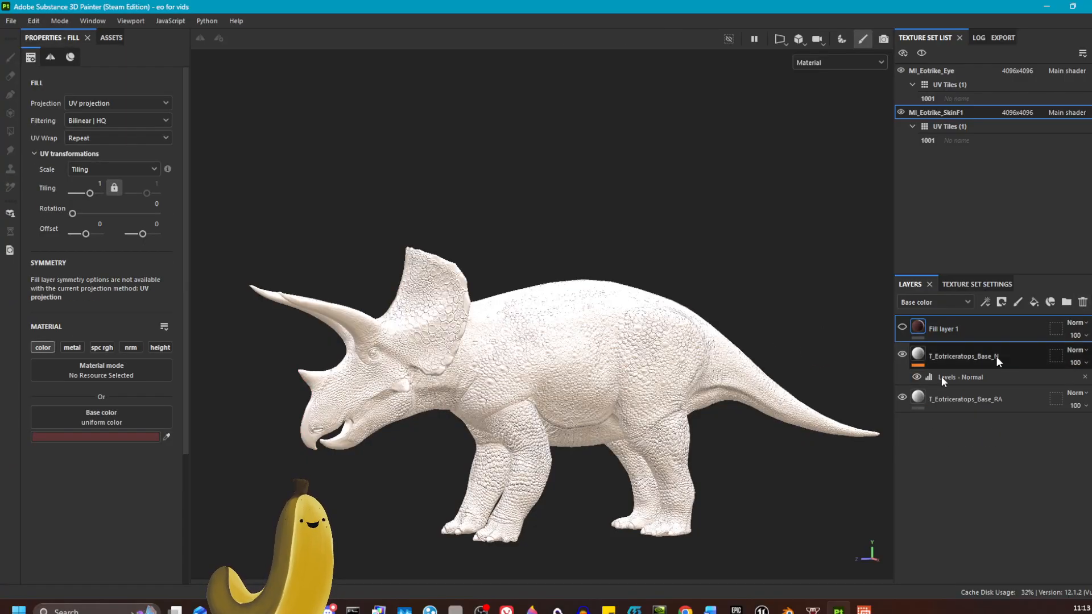
Turn the model to a side view and add a new fill layer with a paint effect inside it.
middle_click_drag(741, 343, 731, 314, "alt")
left_click_drag(731, 315, 635, 303, "alt")
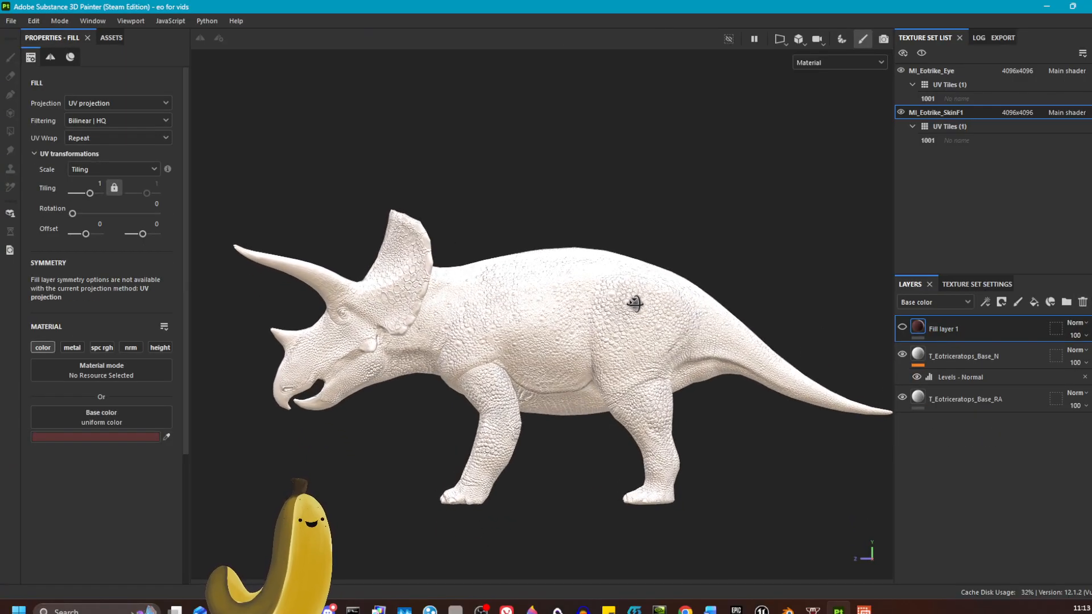
left_click(798, 38)
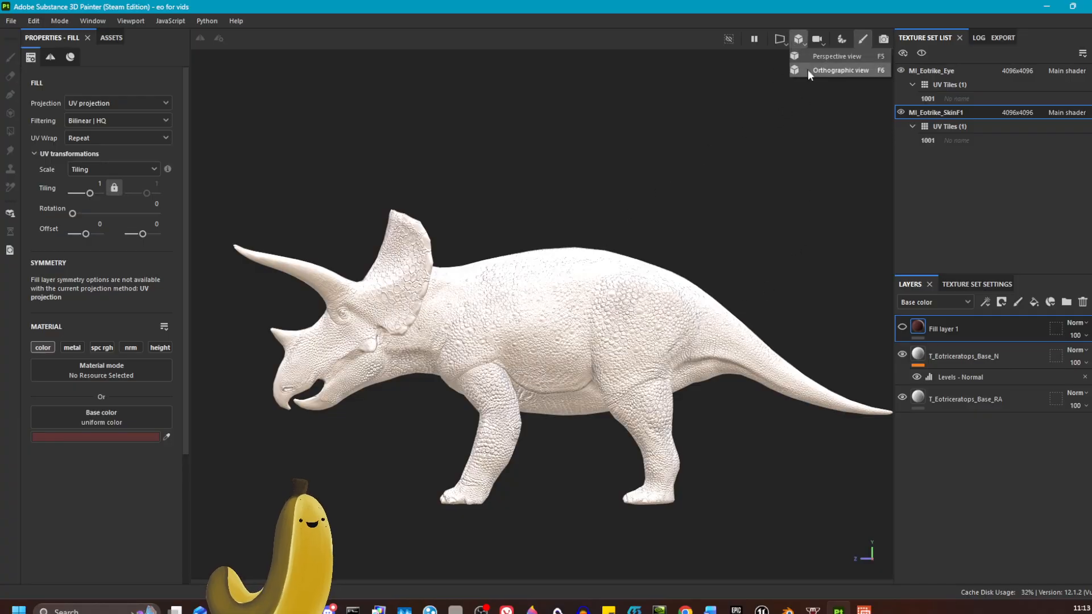
left_click(1034, 301)
right_click(997, 324)
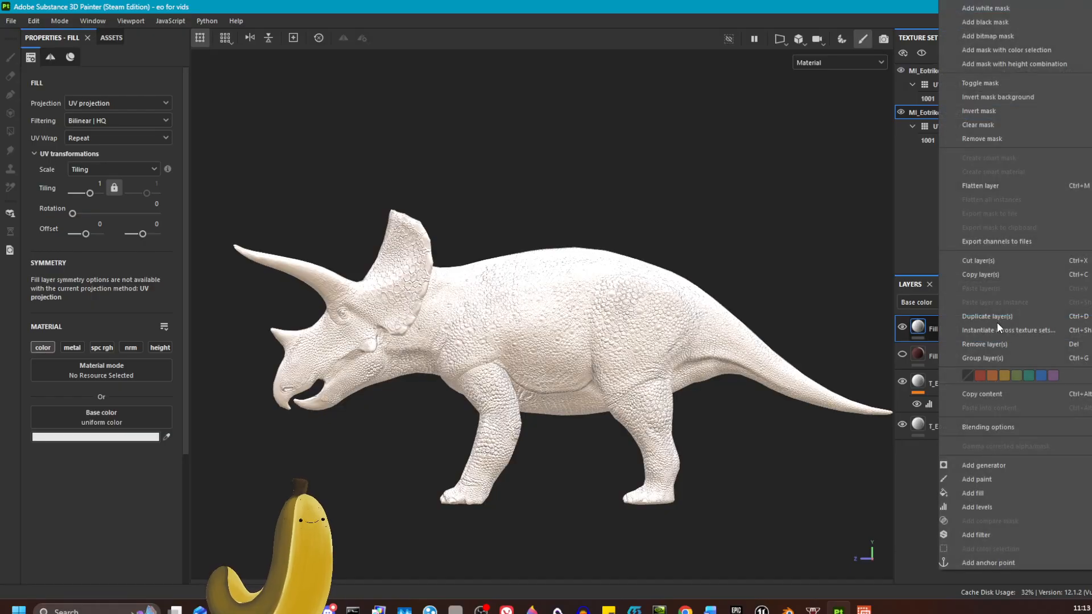
left_click(1009, 480)
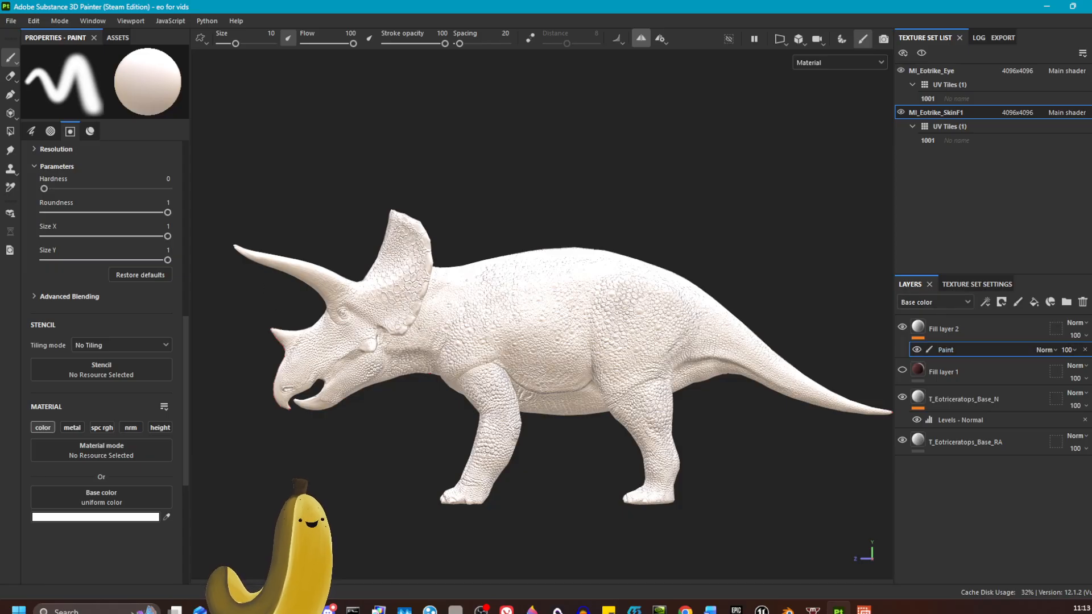
Load EotrikeNEW_copy2 as the projection's base color and align the projected image with the model's side.
left_click_drag(73, 398, 169, 5)
left_click(10, 112)
left_click(165, 450)
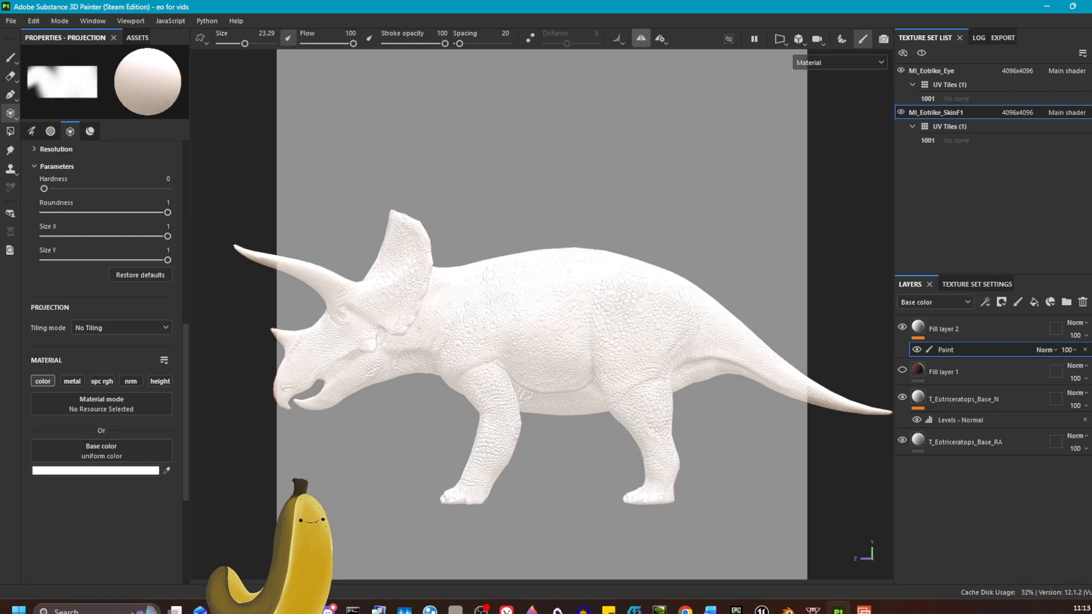
left_click_drag(199, 480, 100, 451)
scroll(523, 436, "down", 3)
middle_click_drag(598, 442, 553, 406, "alt")
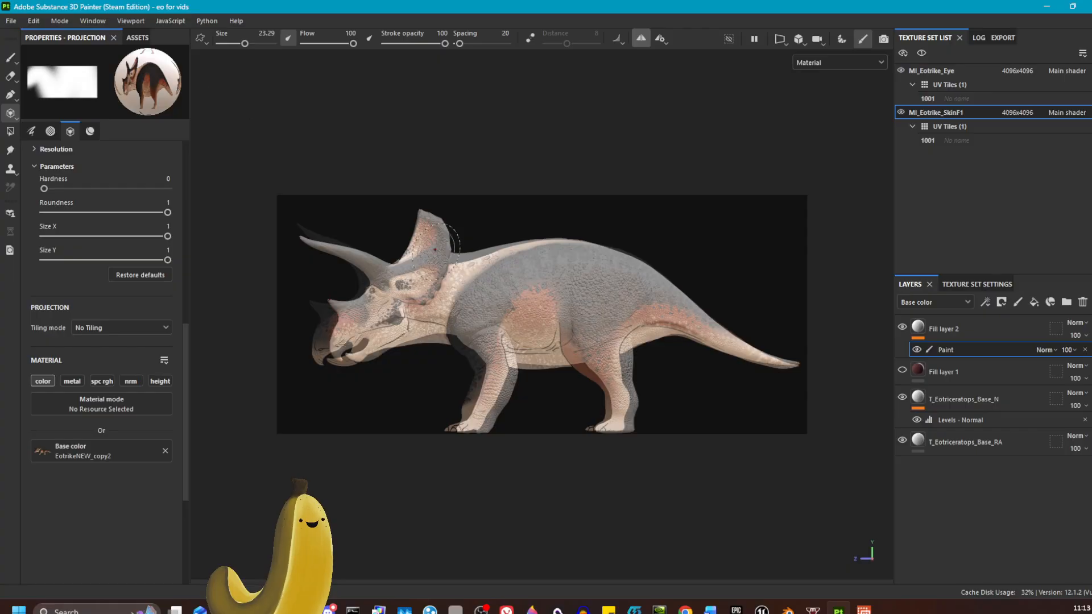
mouse_move(452, 241)
left_mouse_down()
mouse_move(396, 259)
mouse_move(370, 295)
mouse_move(367, 348)
left_mouse_up()
Paint the projected side pattern across the triceratops' body with the projection tool.
mouse_move(341, 333)
left_mouse_down()
mouse_move(478, 290)
mouse_move(488, 267)
mouse_move(483, 290)
mouse_move(631, 352)
mouse_move(625, 432)
left_mouse_up()
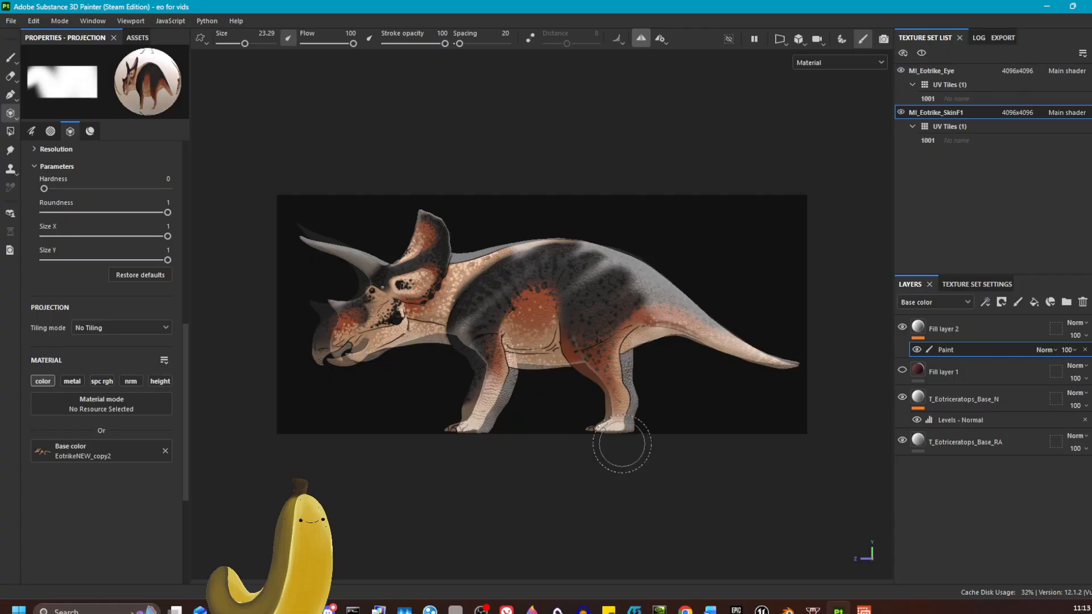
left_click(10, 57)
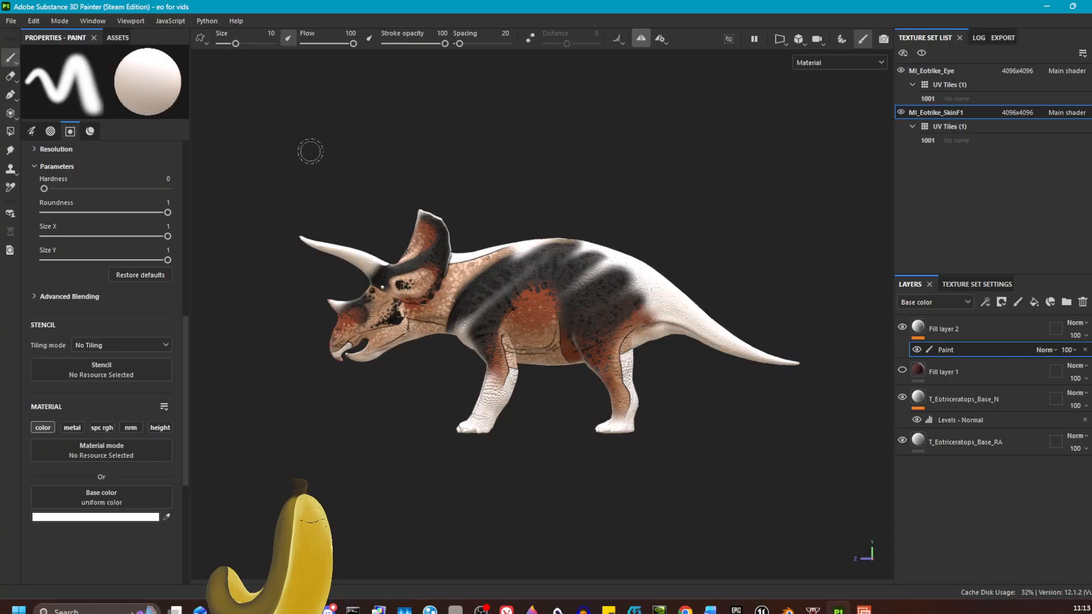
mouse_move(309, 151)
left_mouse_down("alt")
mouse_move(665, 237)
mouse_move(794, 229)
mouse_move(816, 187)
mouse_move(573, 207)
mouse_move(507, 178)
mouse_move(609, 180)
left_mouse_up("alt")
scroll(609, 180, "up", 4)
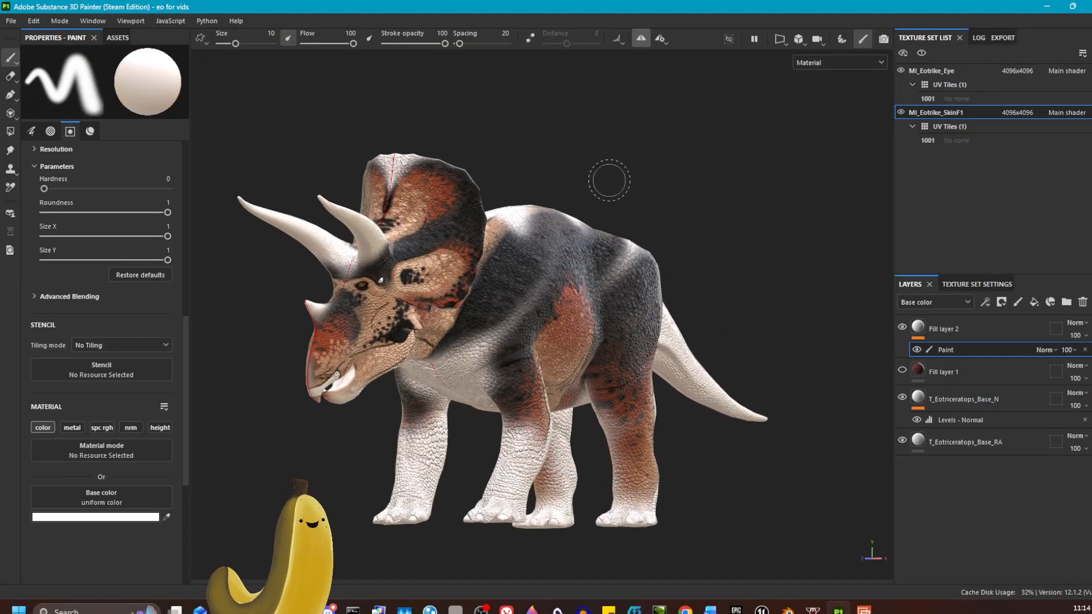